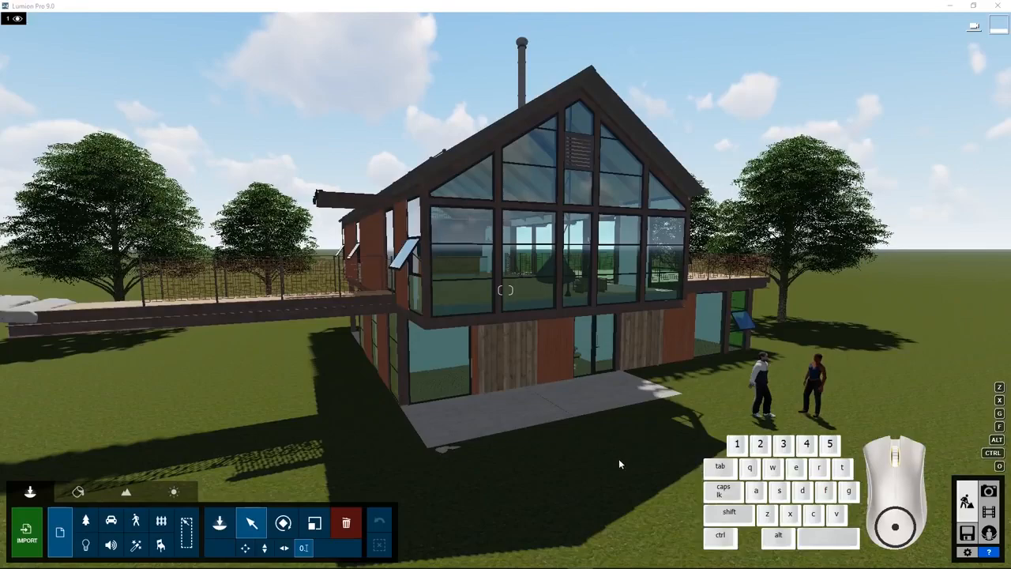
Look around the outside of the house and move in close to the corner beam of the upper deck
right_click(612, 475)
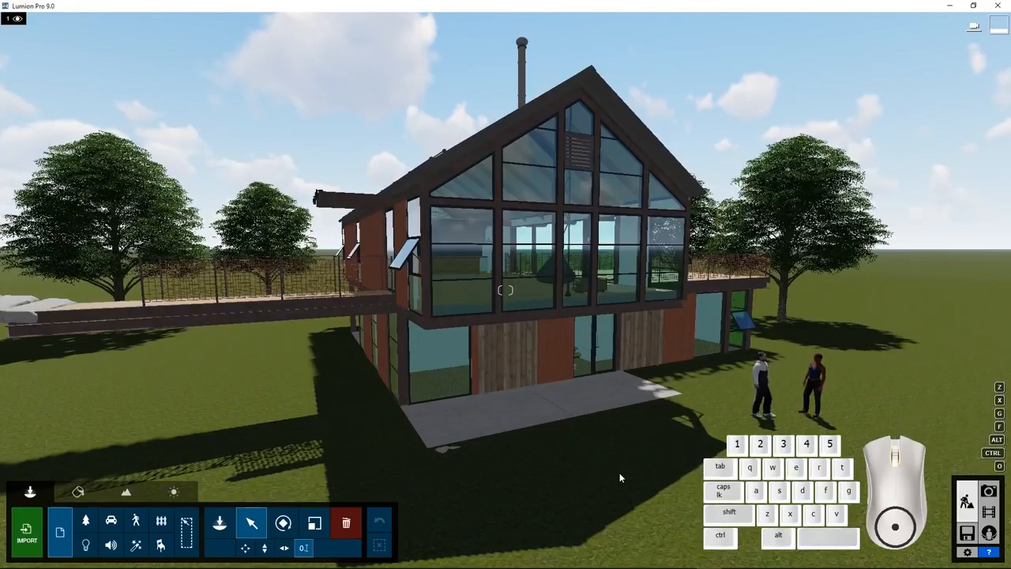
mouse_move(649, 475)
right_down()
mouse_move(661, 491)
mouse_move(643, 480)
right_up()
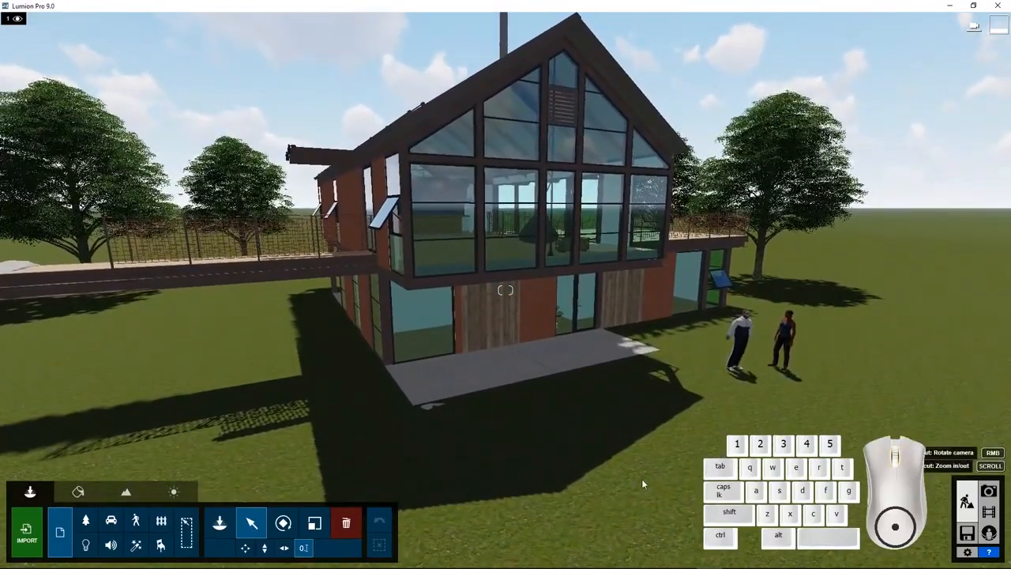
right_drag(642, 484, 708, 452)
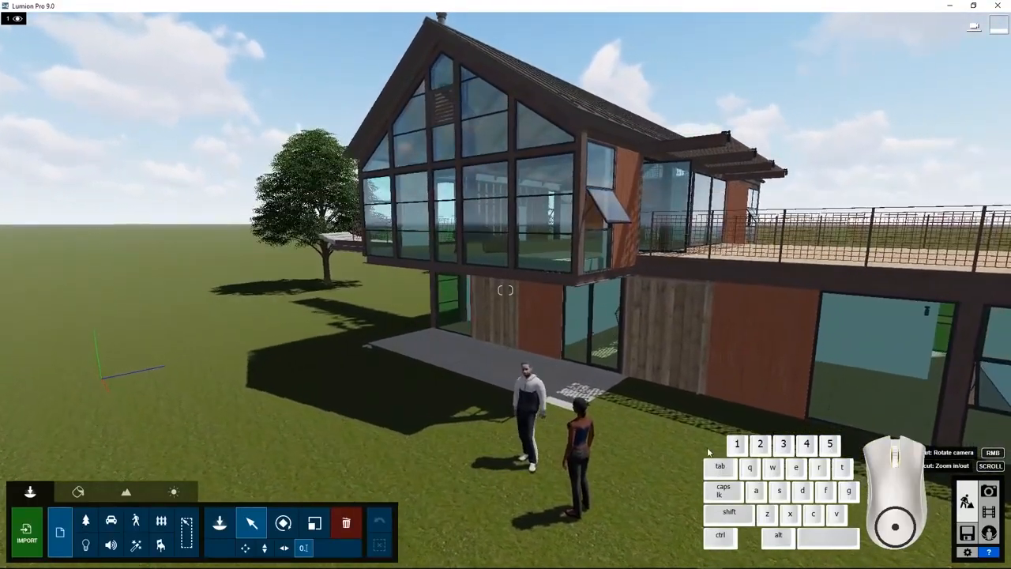
scroll(708, 452, down, 5)
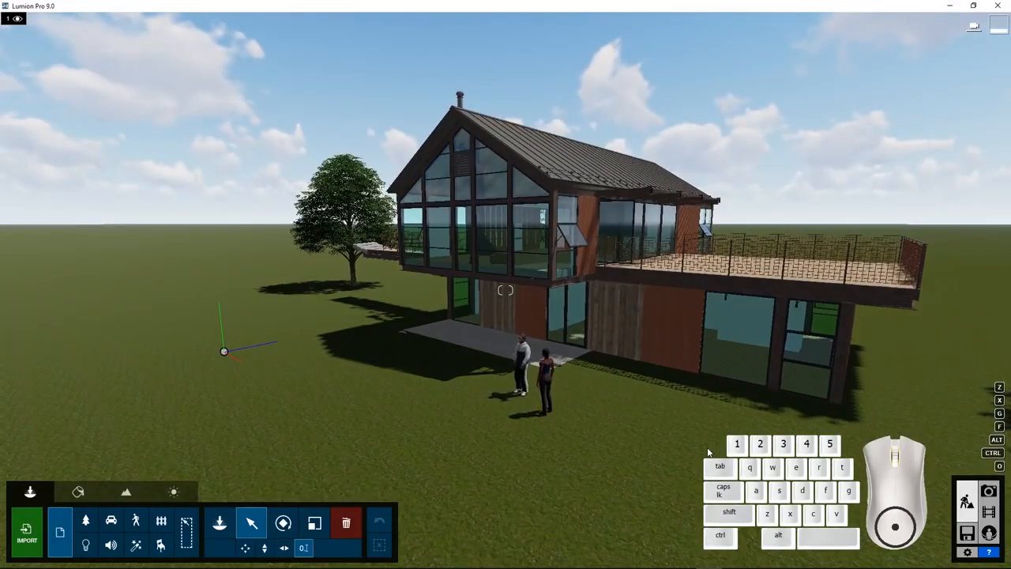
key(d)
key(d)
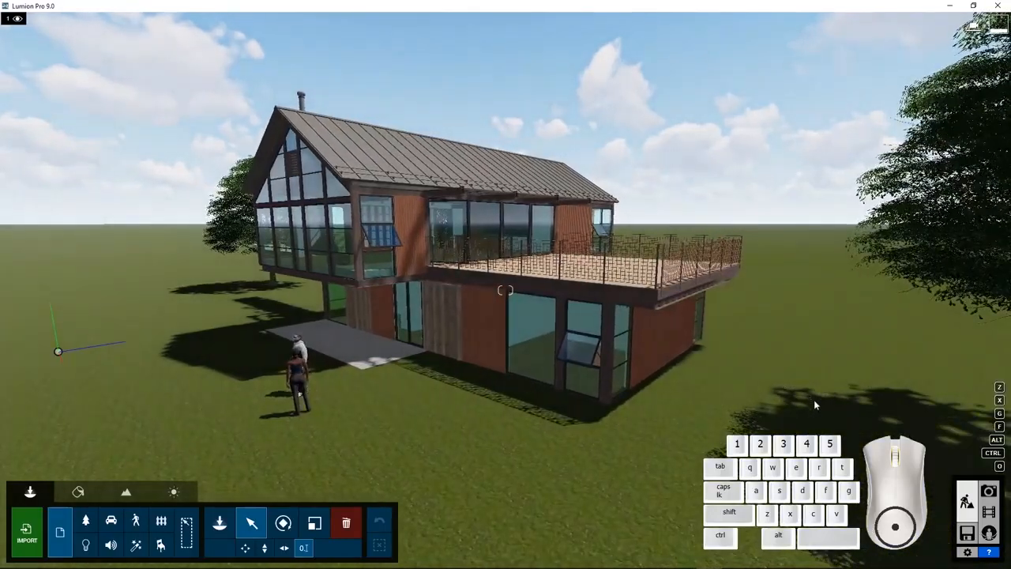
key(w)
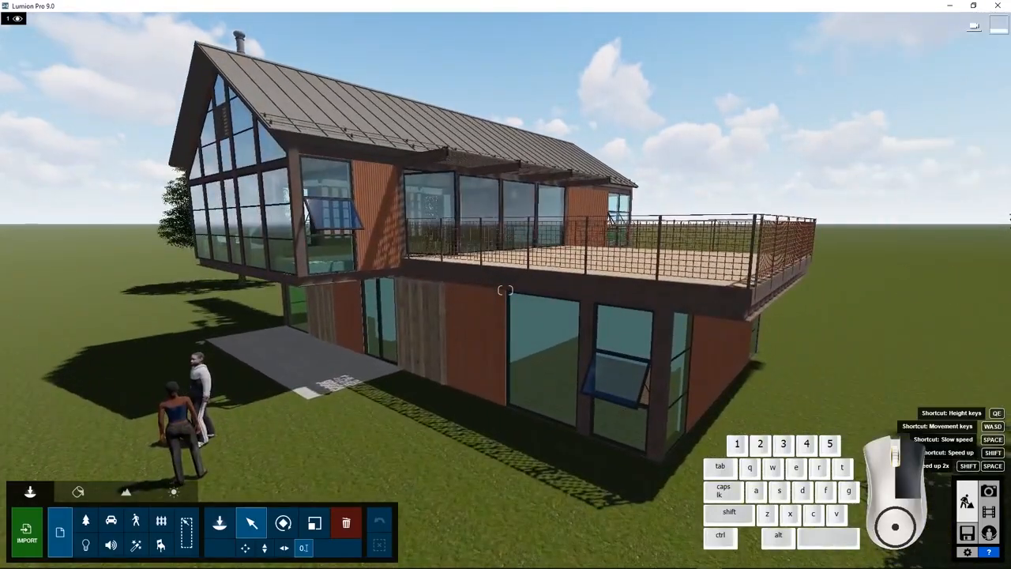
right_drag(713, 425, 909, 422)
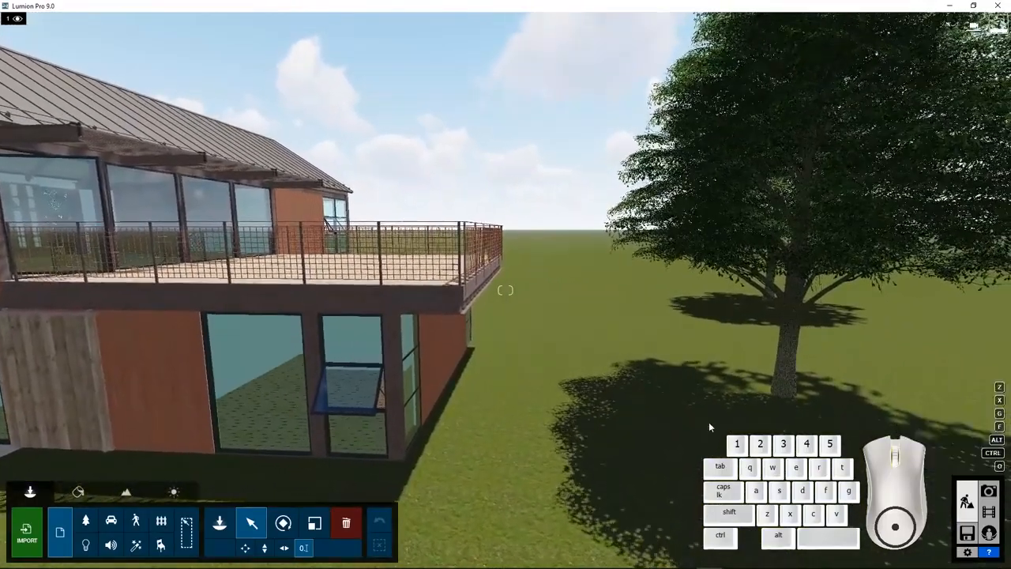
scroll(709, 422, up, 3)
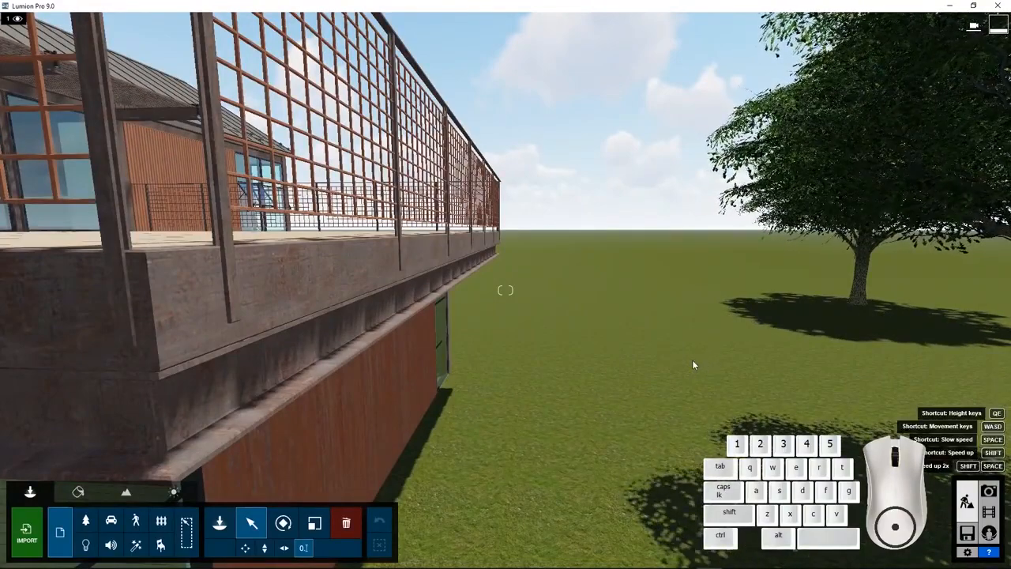
middle_drag(693, 361, 516, 330)
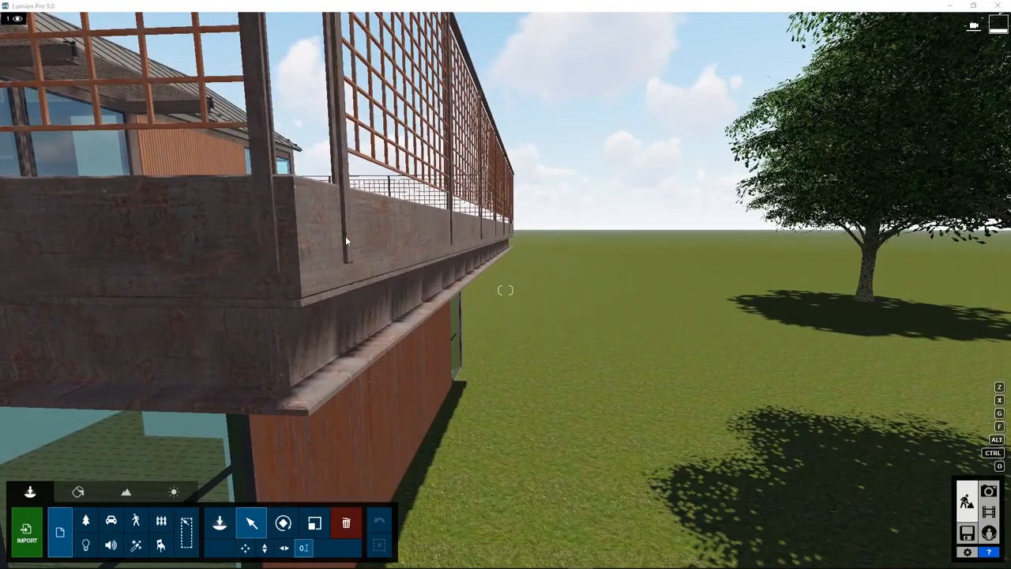
Apply the Standard material to the deck's rusty beams, removing its gloss and reducing its reflectivity
click(78, 492)
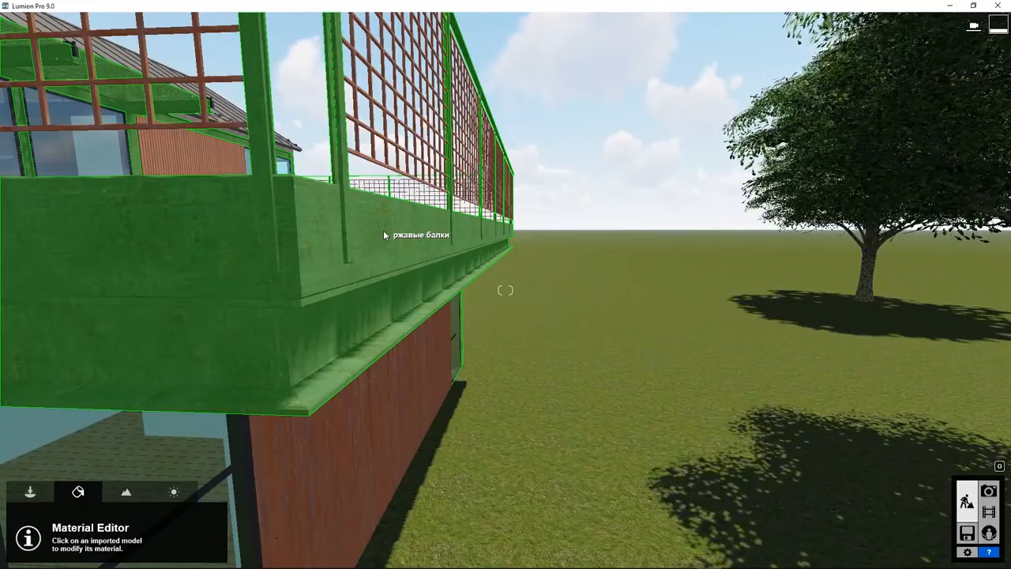
click(384, 234)
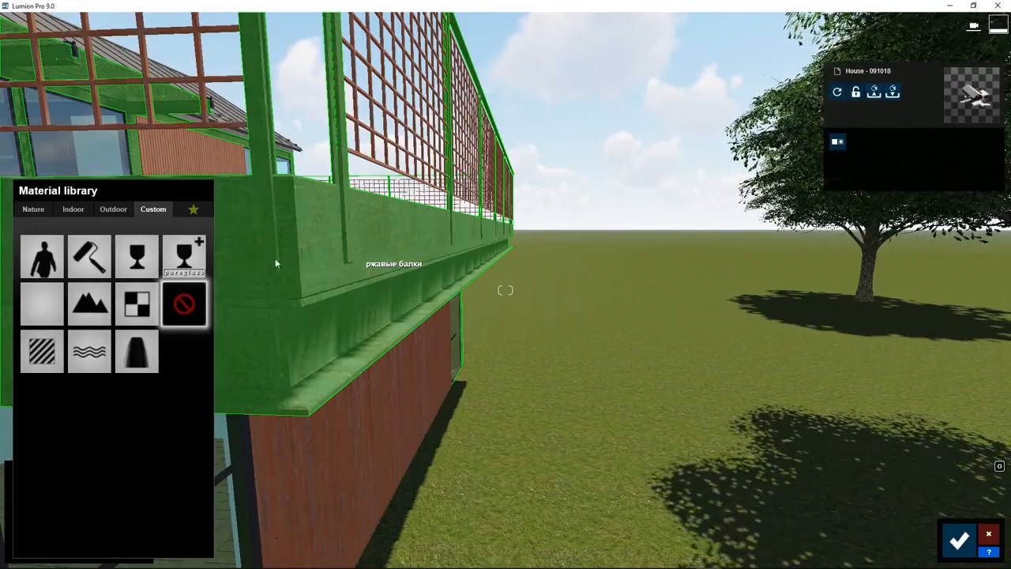
click(49, 350)
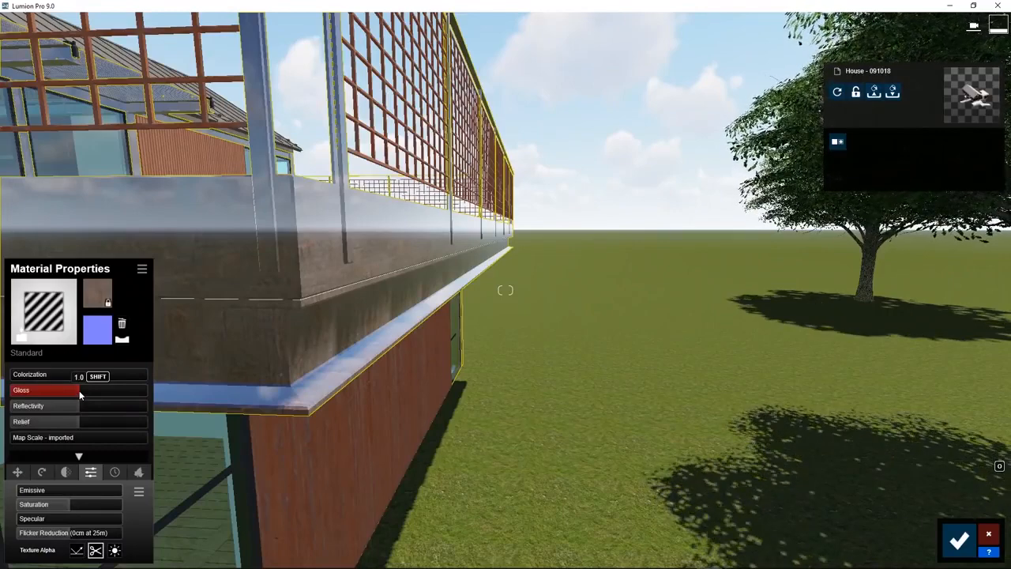
drag(79, 391, 16, 397)
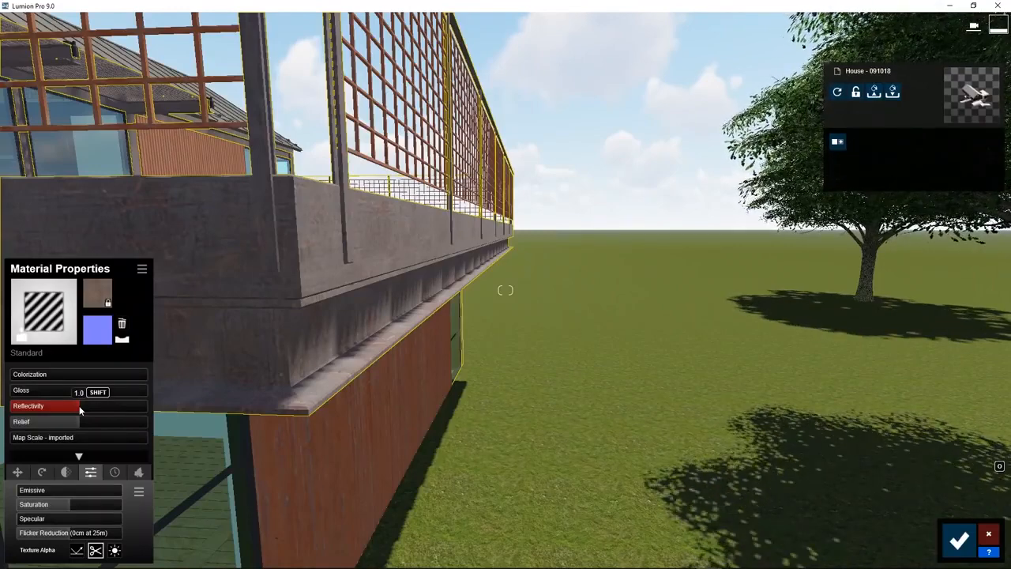
drag(79, 405, 42, 411)
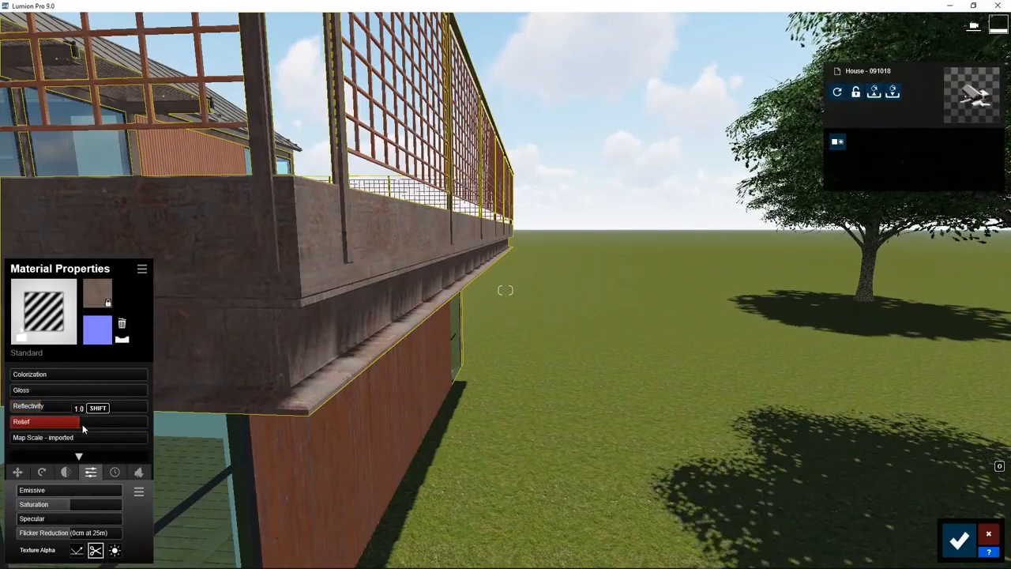
Flip the normal map direction of the beam material and increase its relief
drag(79, 427, 36, 427)
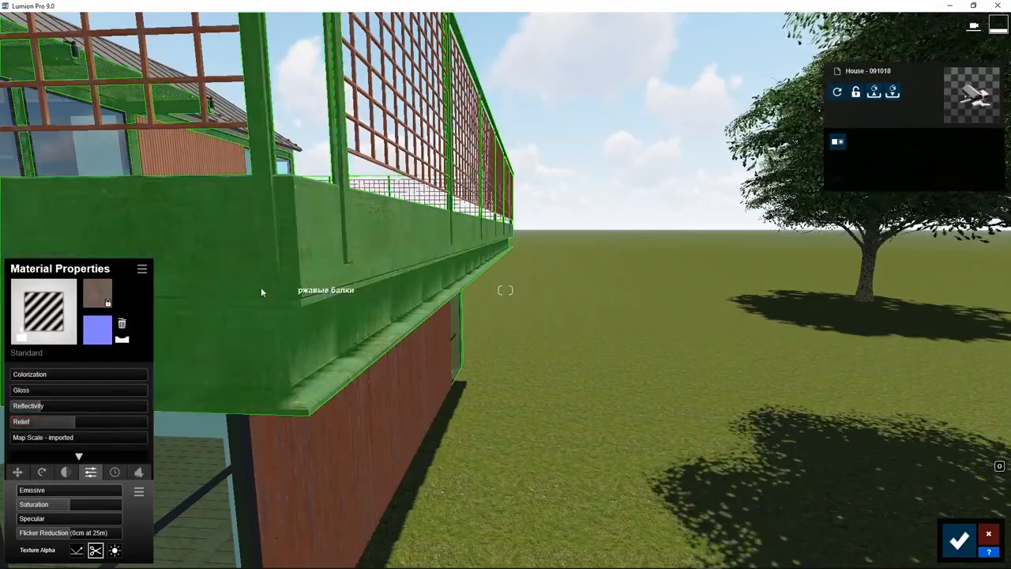
click(123, 342)
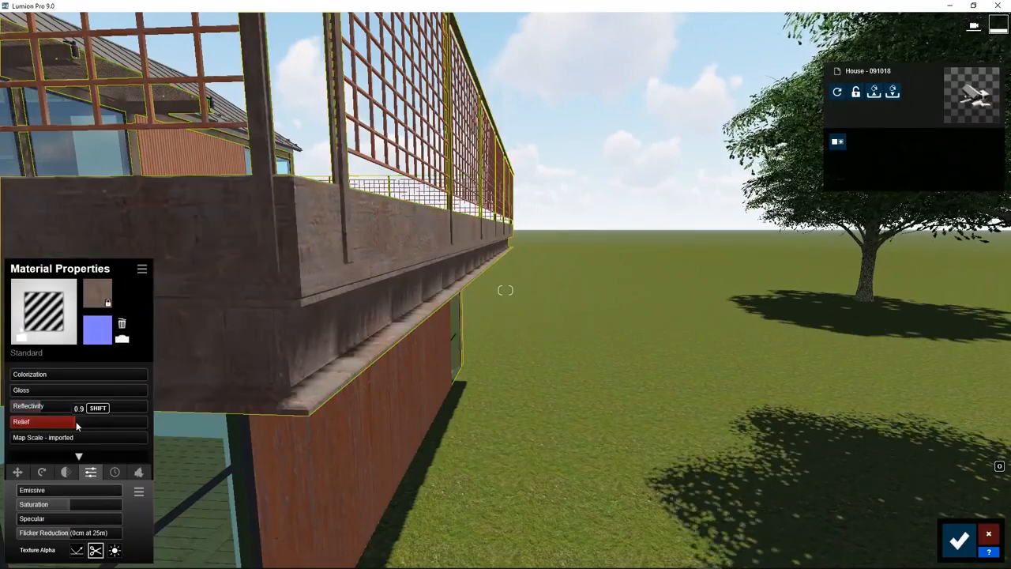
drag(77, 423, 12, 443)
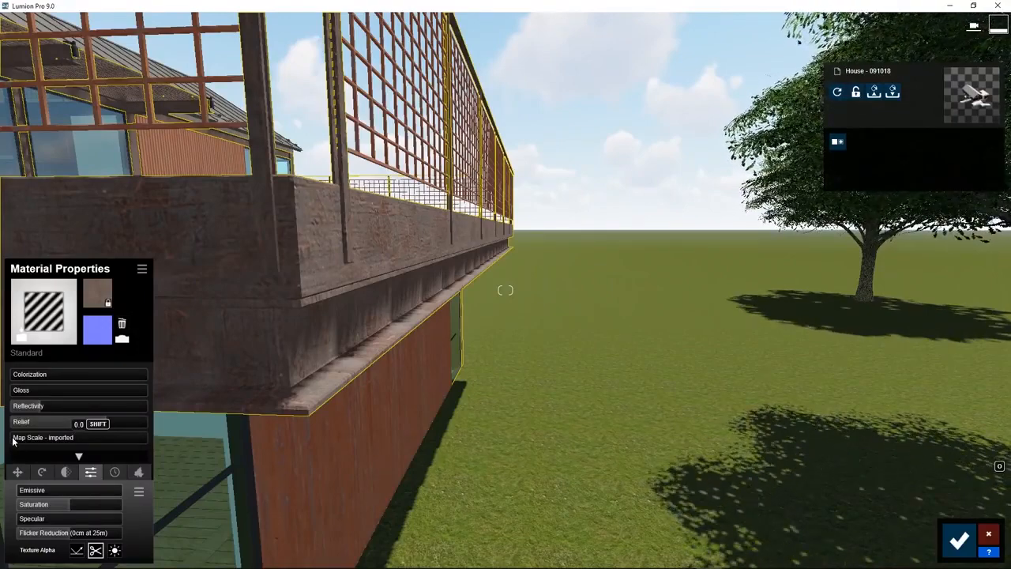
Give the beam texture a custom map scale and slightly adjust its position offsets
click(13, 439)
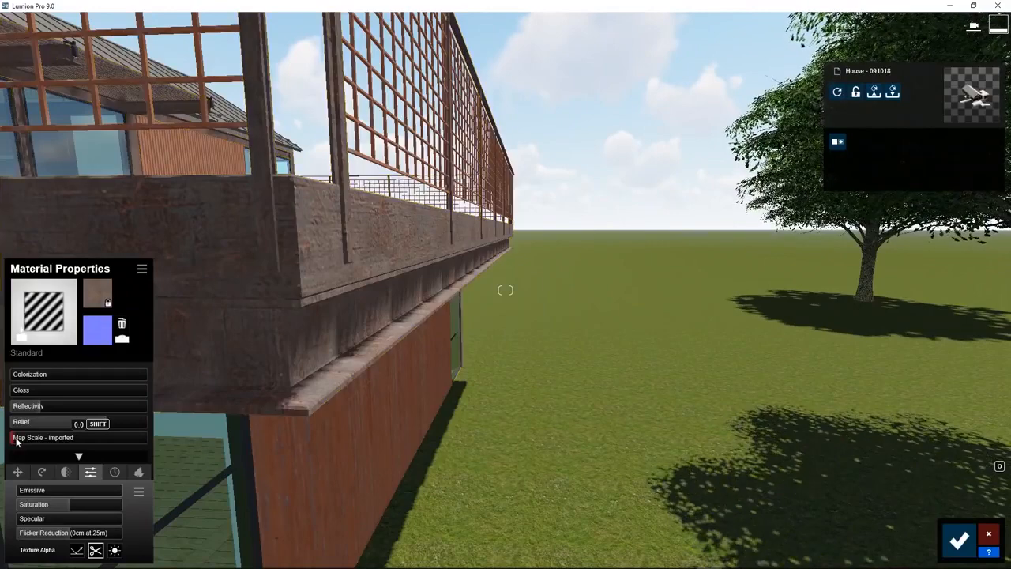
click(16, 473)
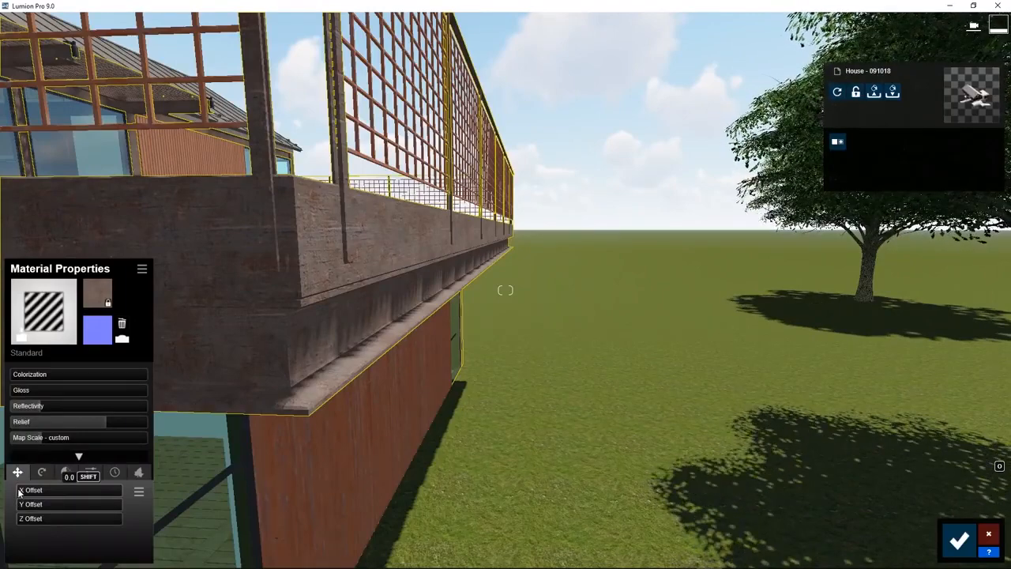
mouse_move(20, 491)
mouse_down()
mouse_move(36, 491)
mouse_move(27, 491)
mouse_up()
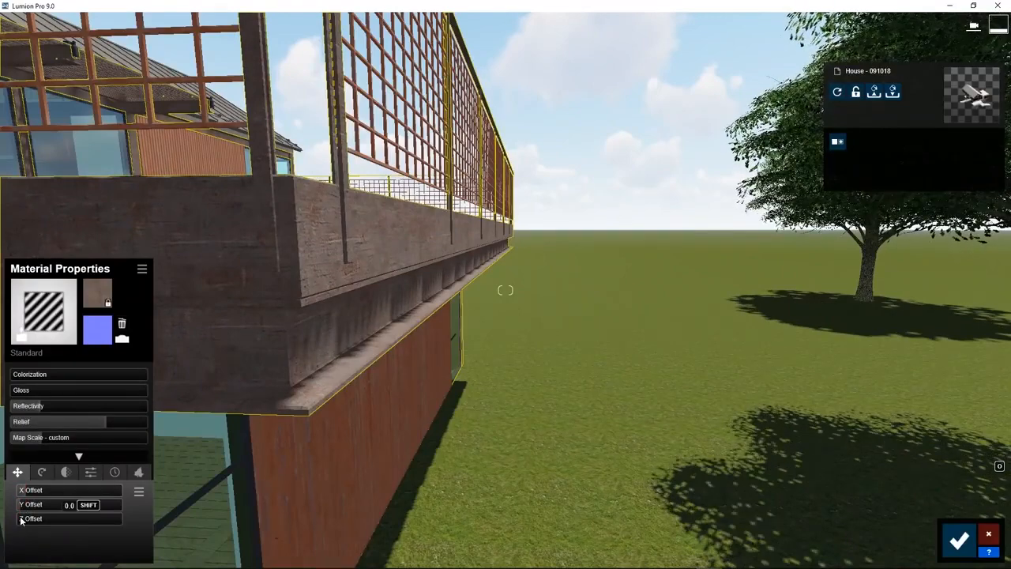
mouse_move(24, 520)
mouse_down()
mouse_move(35, 518)
mouse_move(22, 522)
mouse_up()
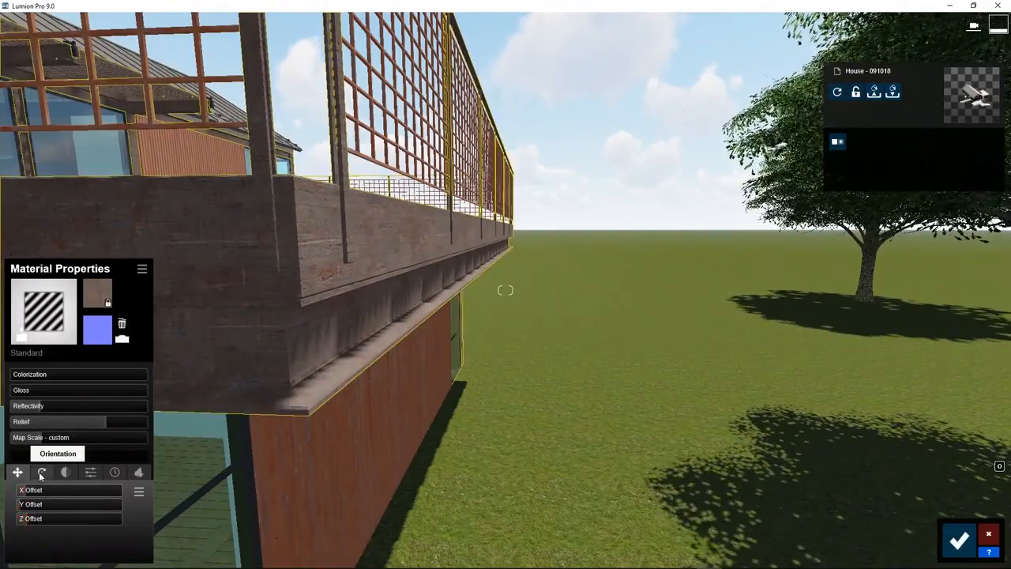
Try rotating the beam texture's heading and pitch, and test the material's waxiness and transparency
click(41, 473)
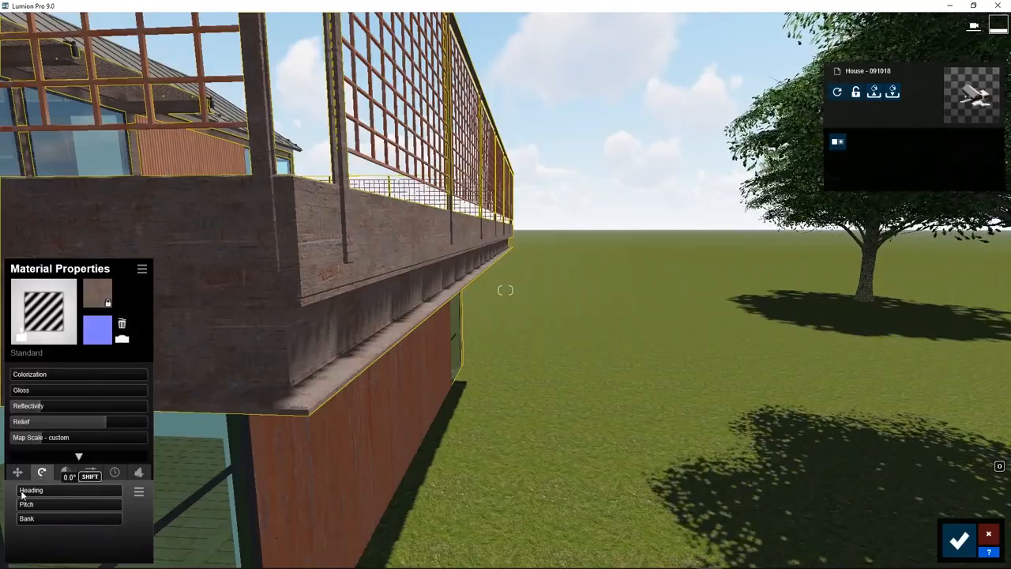
mouse_move(21, 494)
mouse_down()
mouse_move(30, 494)
mouse_move(26, 507)
mouse_move(12, 510)
mouse_up()
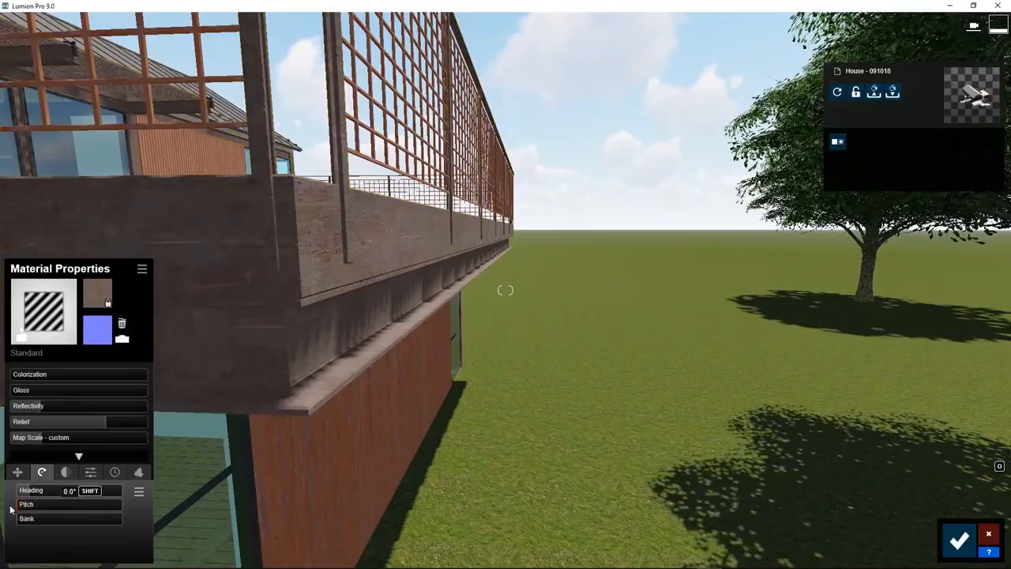
click(66, 472)
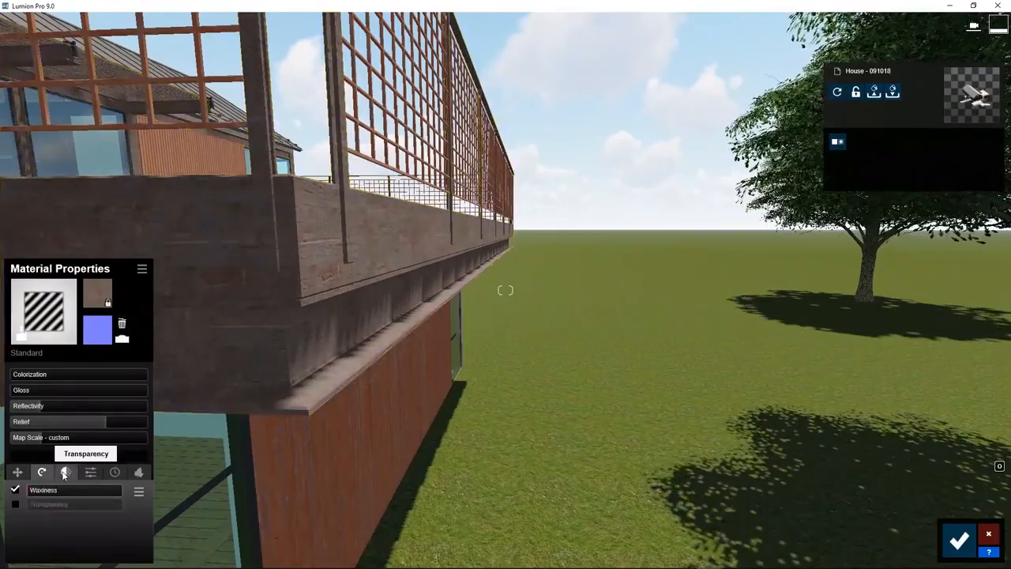
click(32, 506)
drag(33, 508, 75, 507)
click(14, 502)
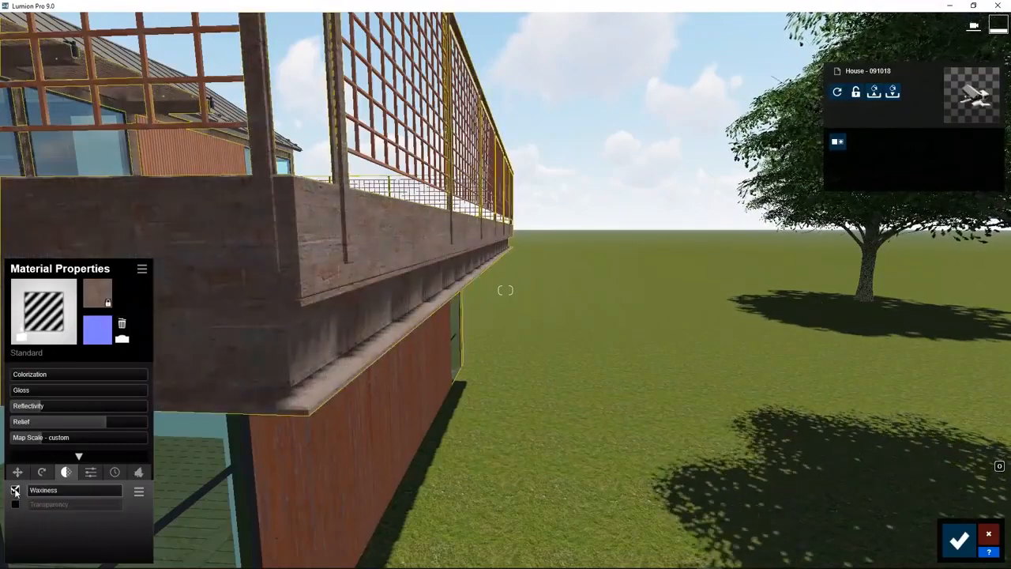
Try out different emissive, saturation and specular levels on the beam material
click(91, 471)
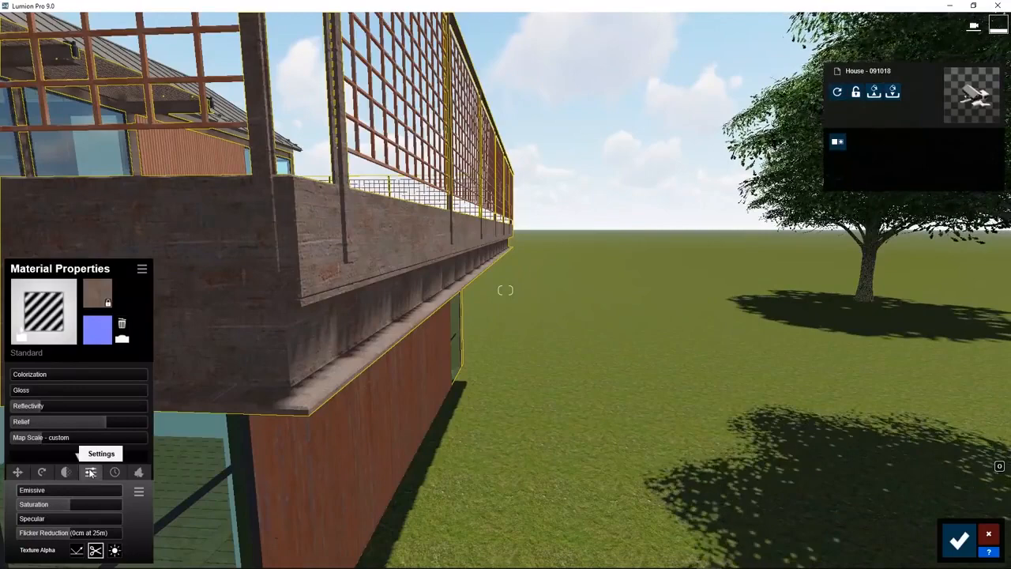
click(24, 493)
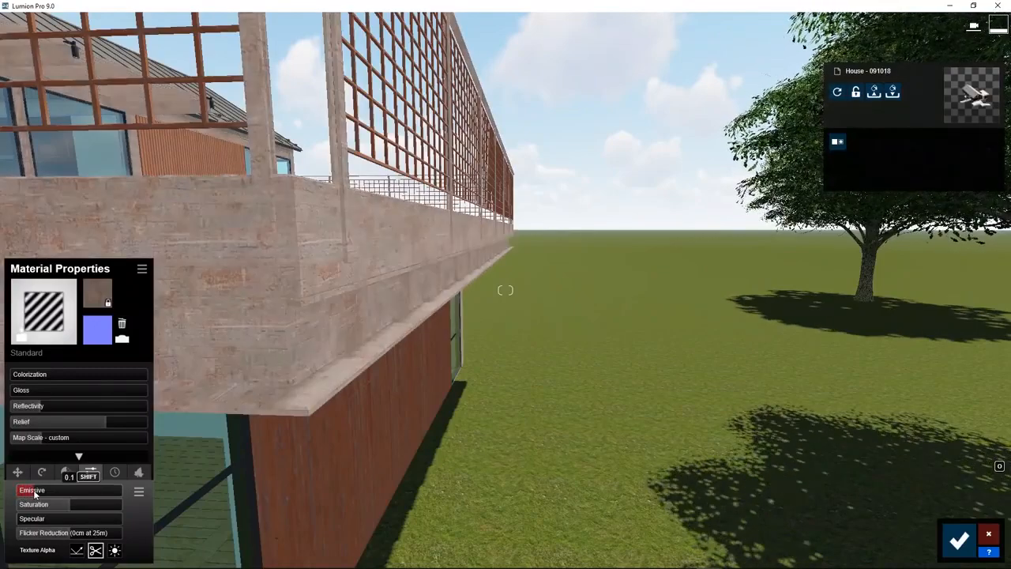
drag(34, 494, 70, 501)
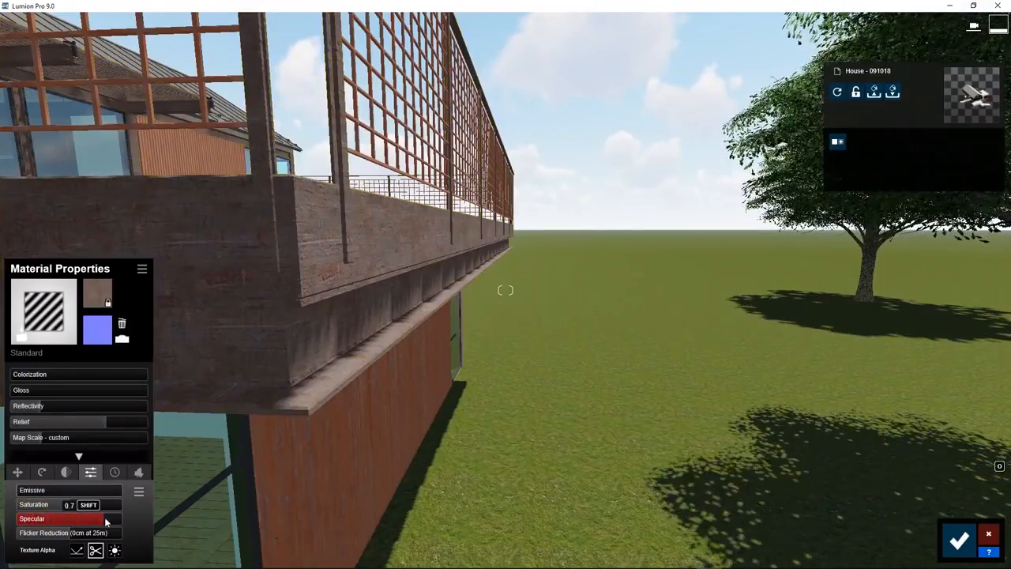
drag(106, 519, 6, 523)
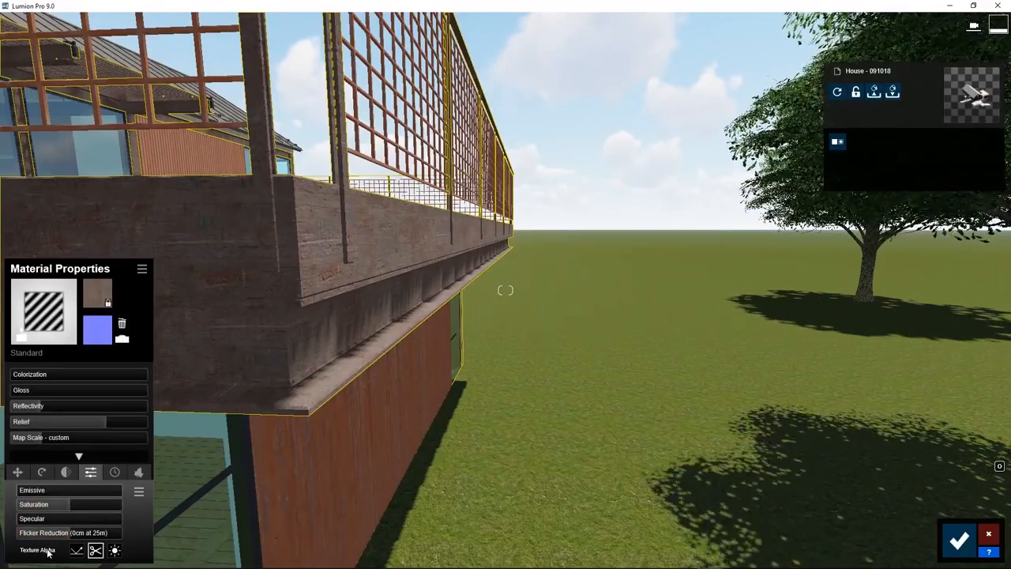
Add strong weathering to the beam material, comparing the Iron, Copper and Plastic types and settling on Iron
click(115, 472)
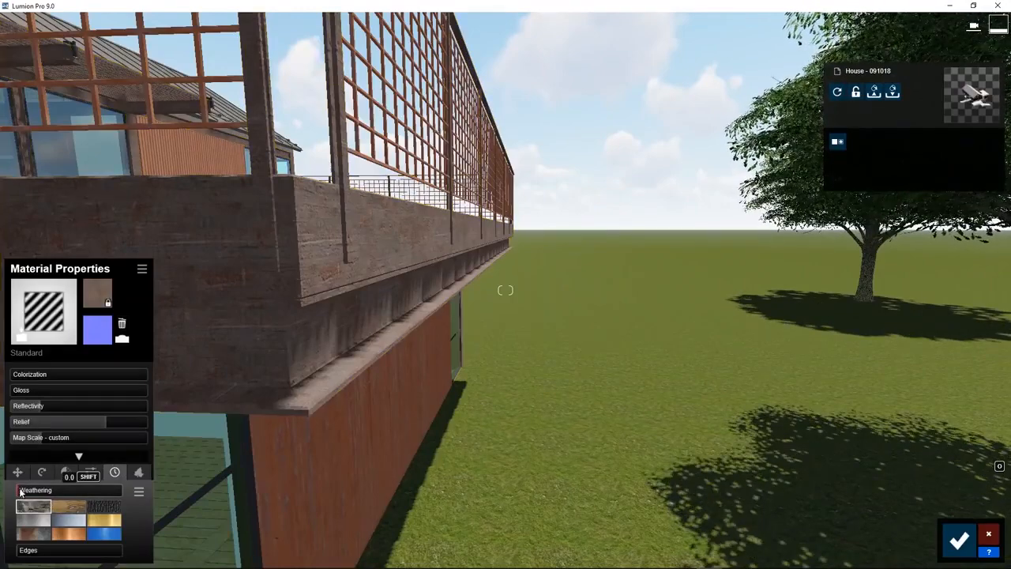
drag(20, 491, 101, 491)
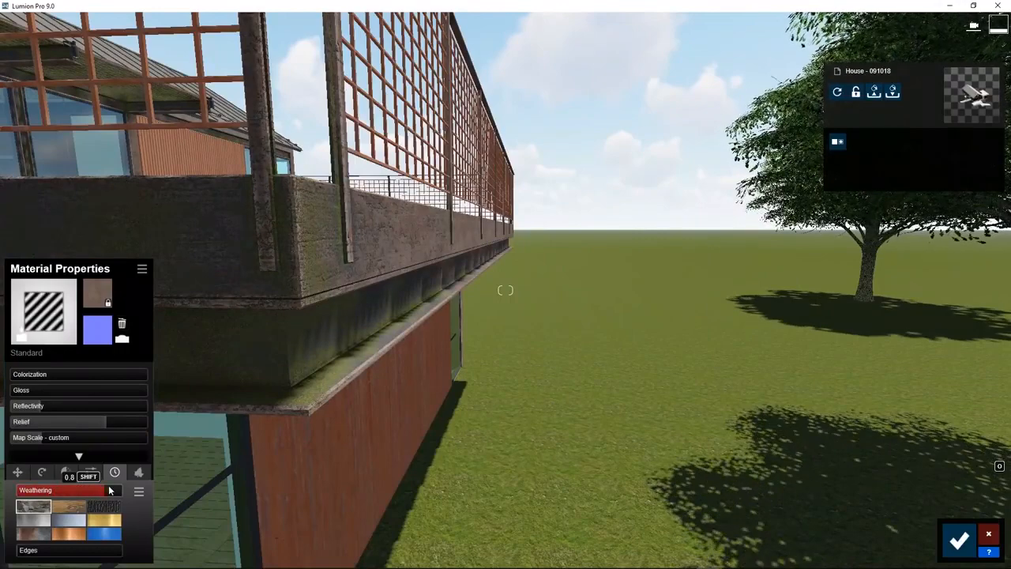
click(37, 536)
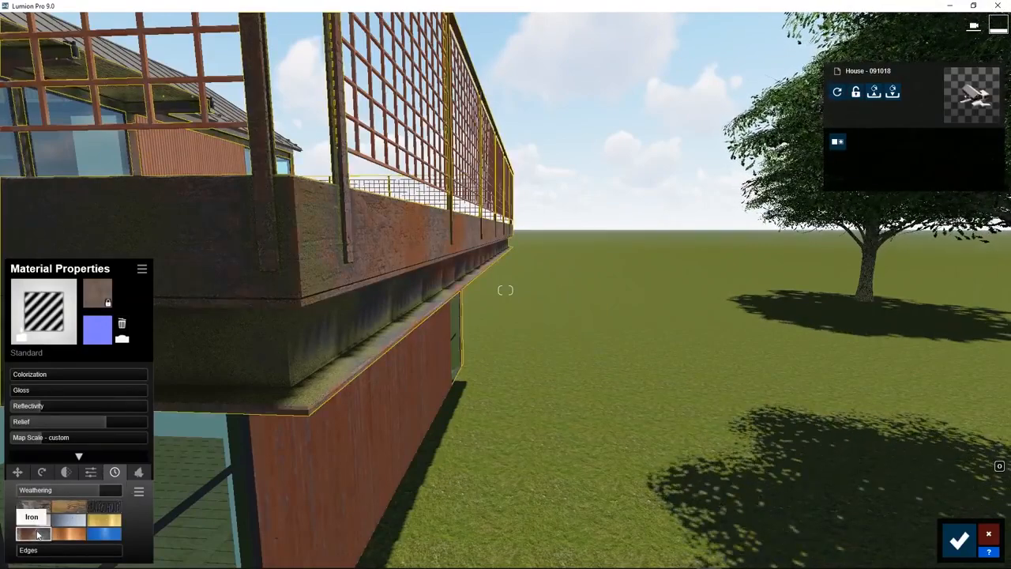
click(69, 536)
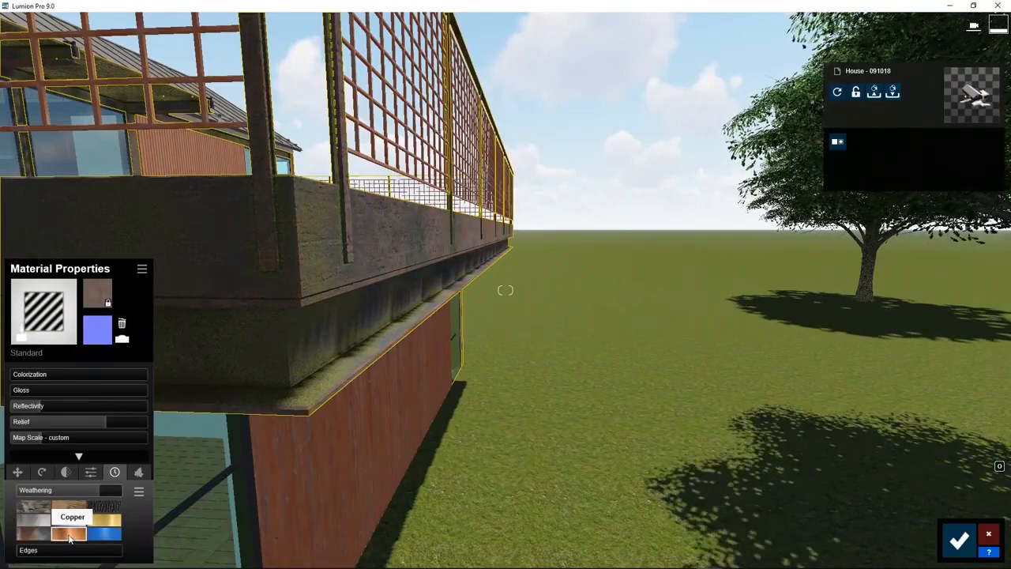
click(99, 536)
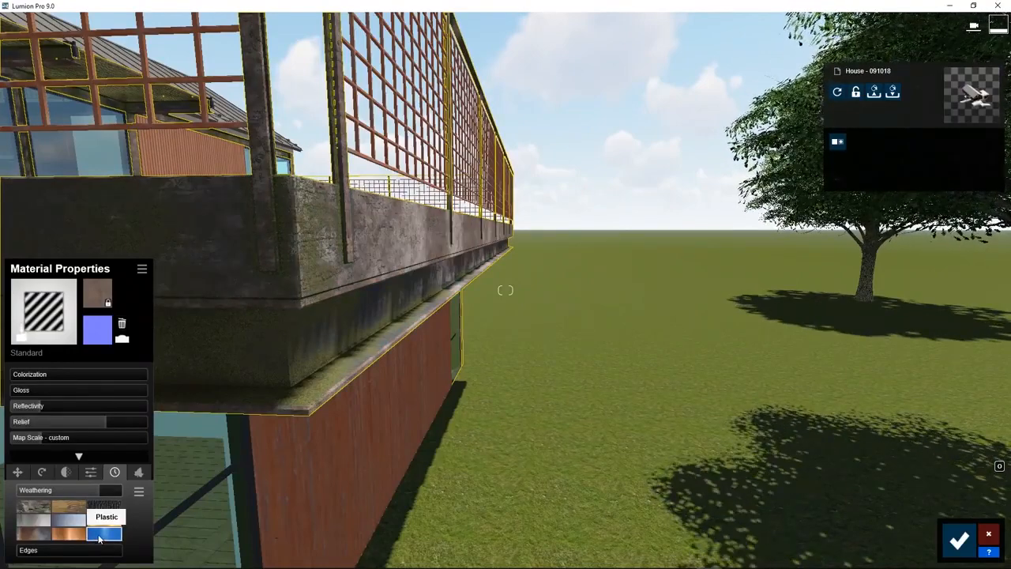
click(38, 520)
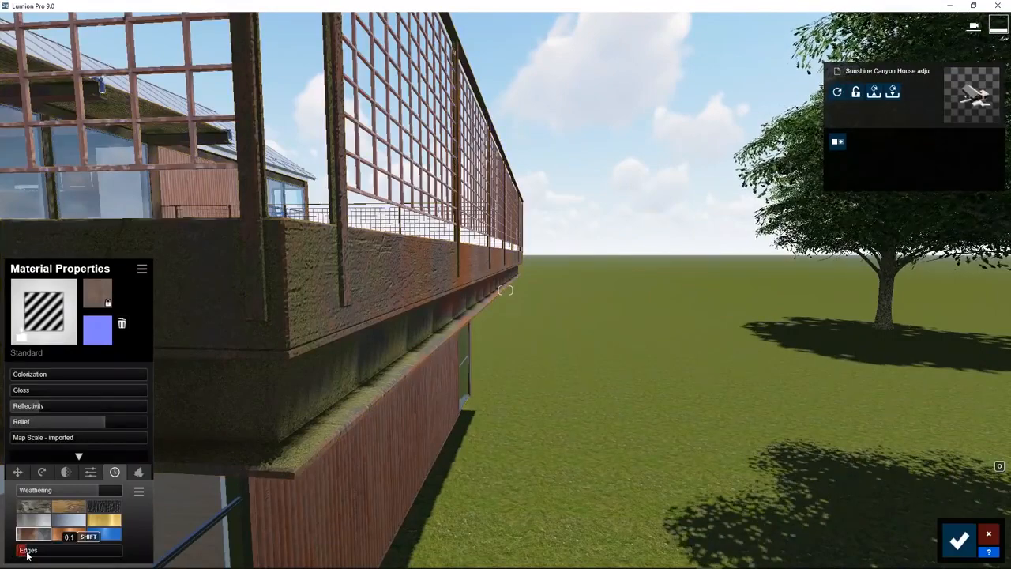
Try out rounding the beam's corners with Edges values up to 0.2
drag(36, 553, 41, 554)
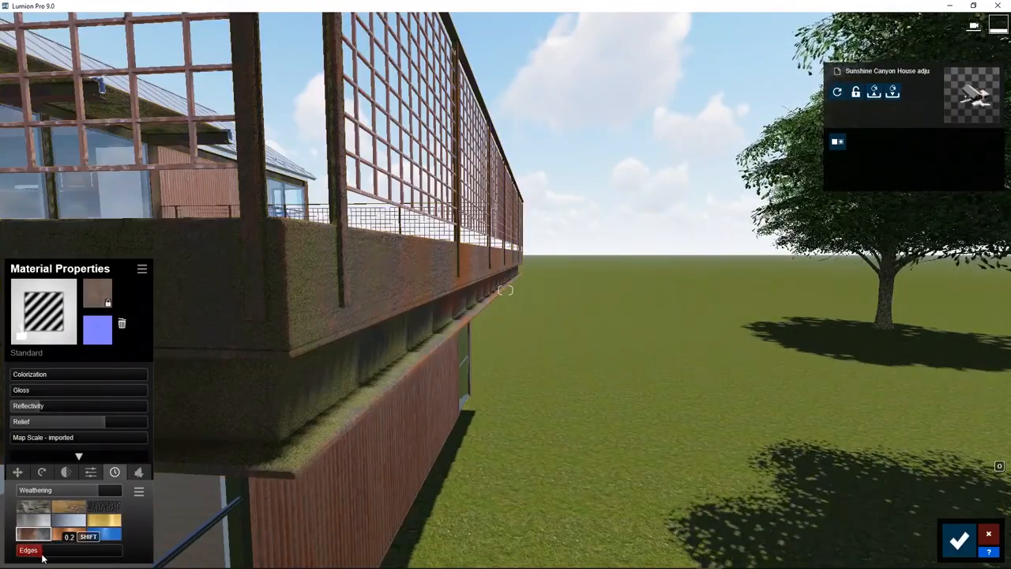
drag(36, 559, 24, 555)
Grow ivy over the beams, adjusting the foliage's spread, leaf size, leaf type and pattern offset, and fine-tune its ground level
click(138, 472)
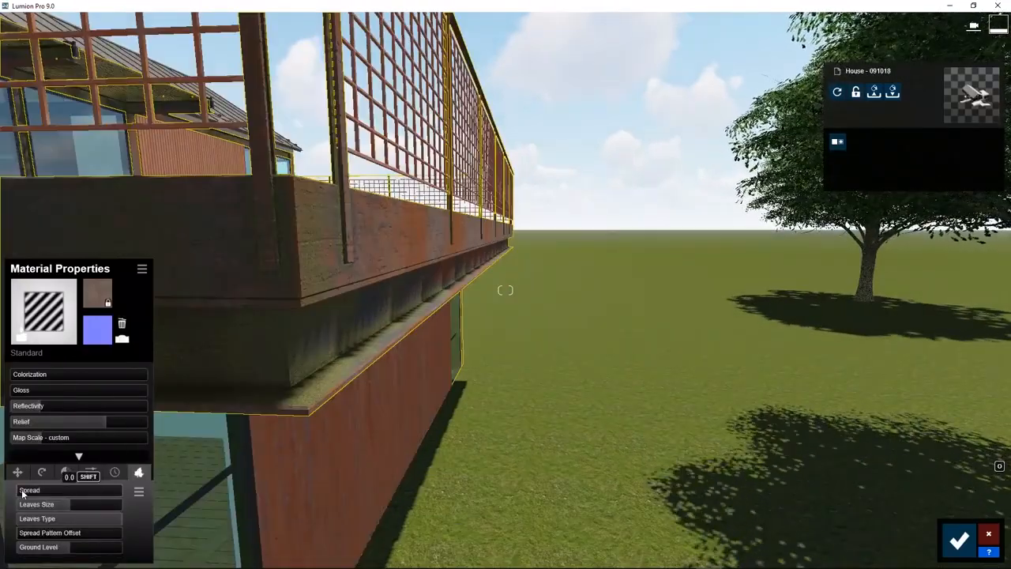
mouse_move(19, 491)
mouse_down()
mouse_move(78, 491)
mouse_move(21, 507)
mouse_up()
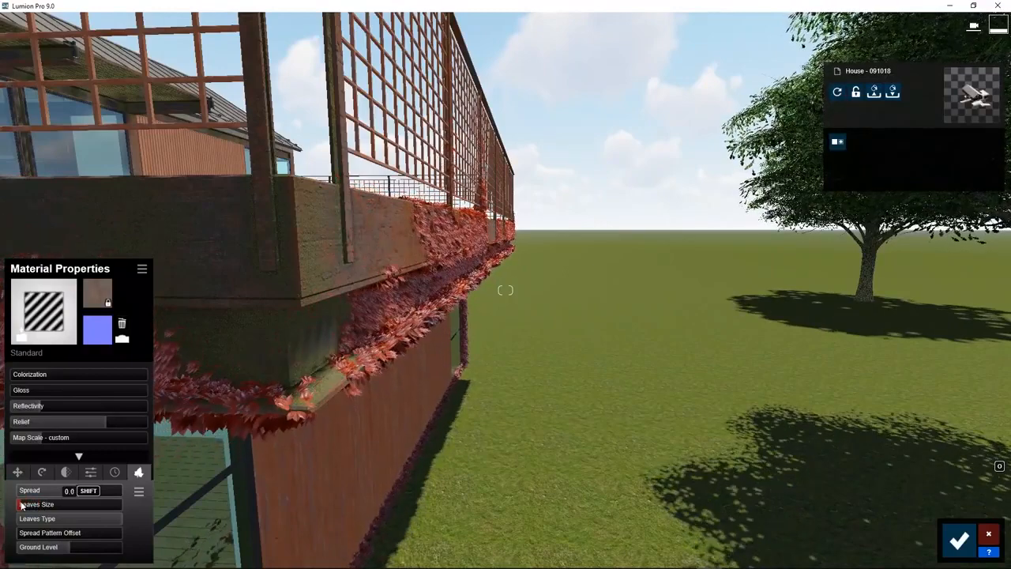
drag(121, 519, 44, 536)
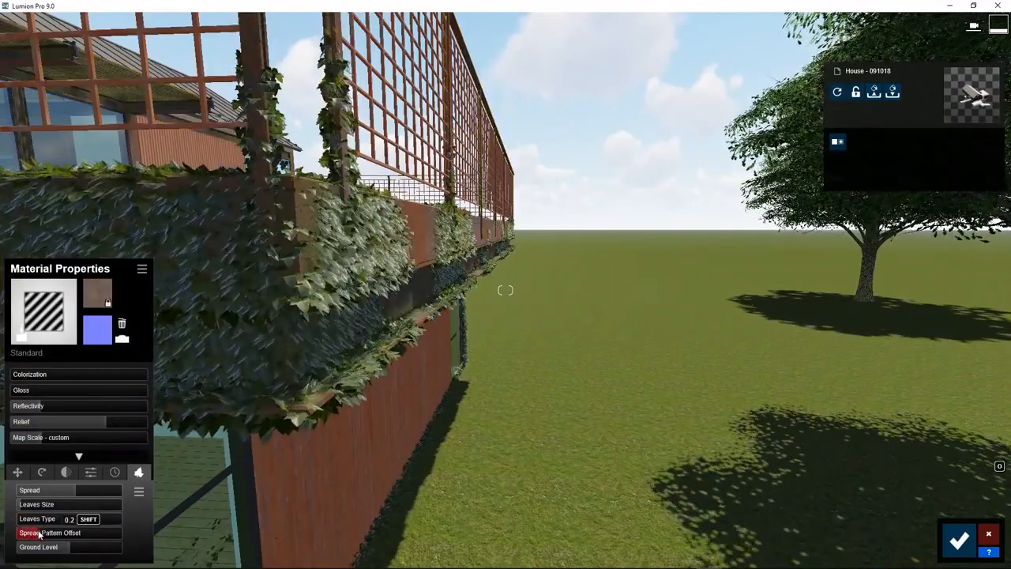
drag(56, 550, 72, 551)
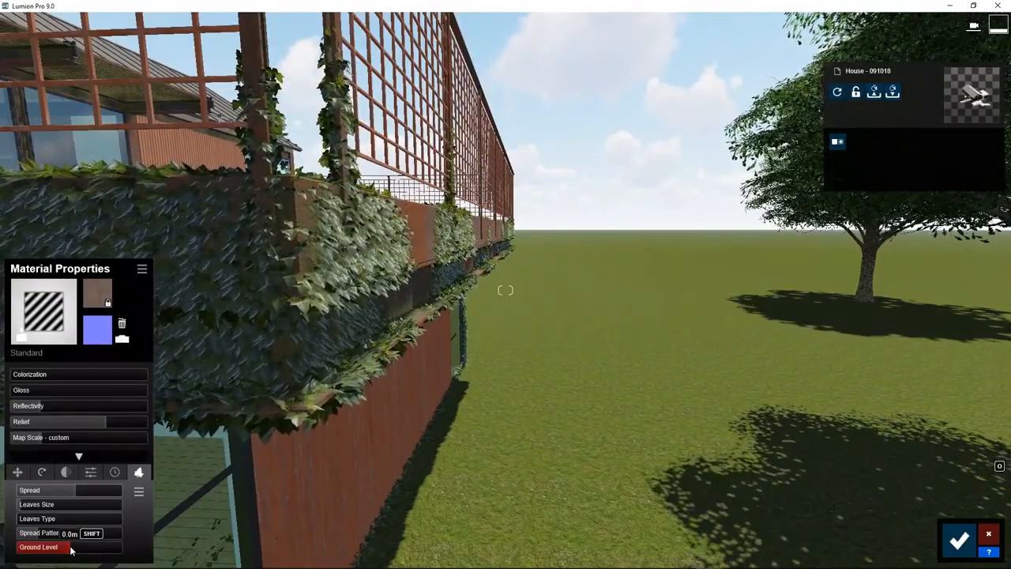
key(shift)
mouse_move(66, 551)
shift+mouse_down()
mouse_move(2, 546)
mouse_move(57, 547)
shift+mouse_up()
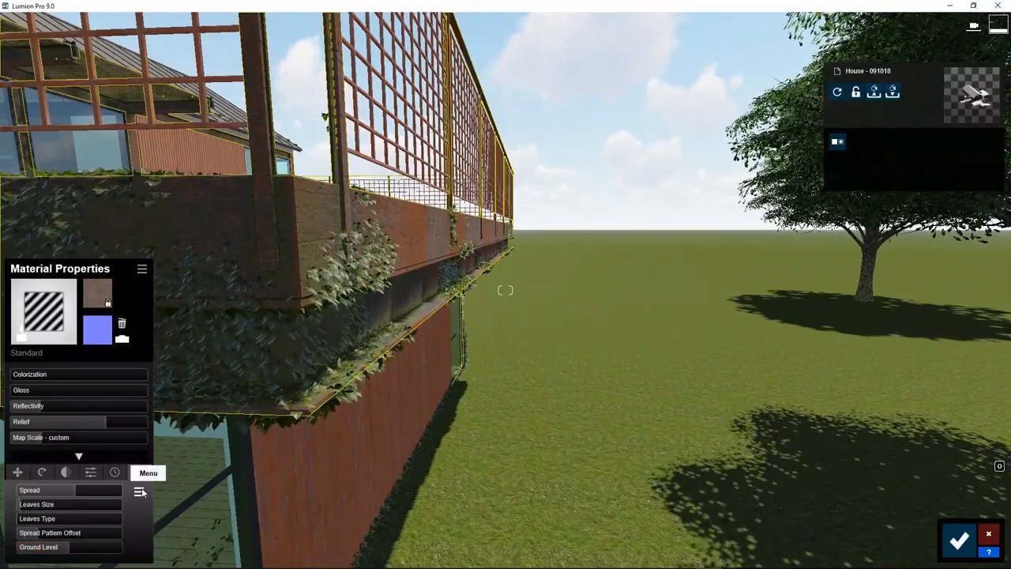
Check the copy and paste options of the beam material's settings, and save the material changes
click(140, 492)
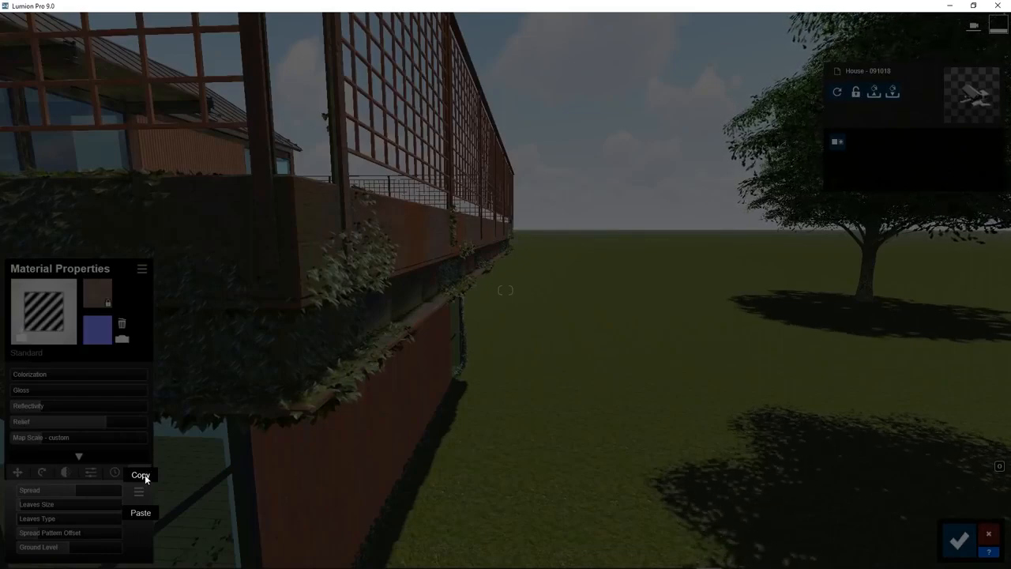
click(206, 501)
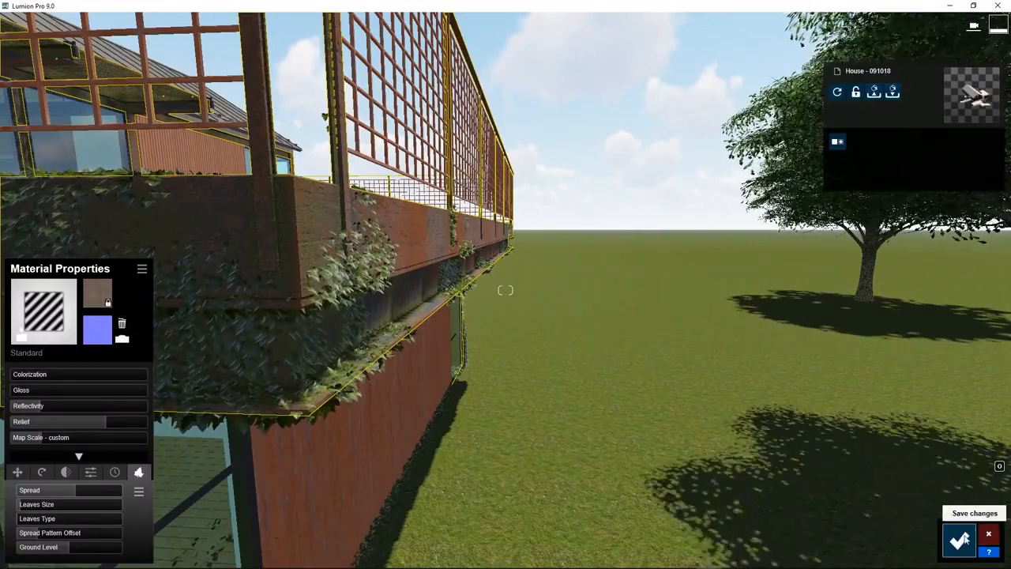
click(959, 540)
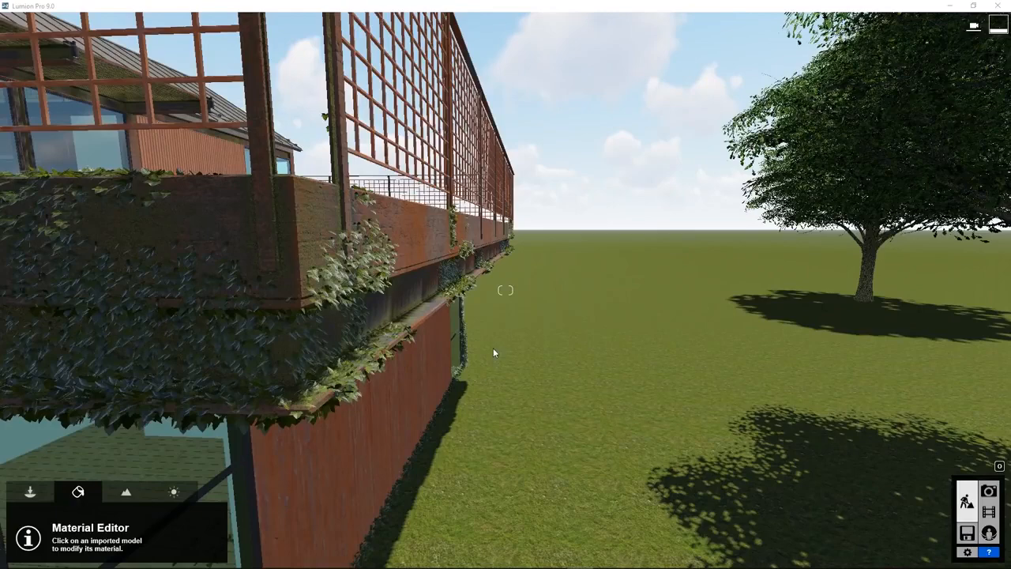
Replace the beam material with Polii Rust Plain 029 2k from the library's outdoor metal materials
click(399, 247)
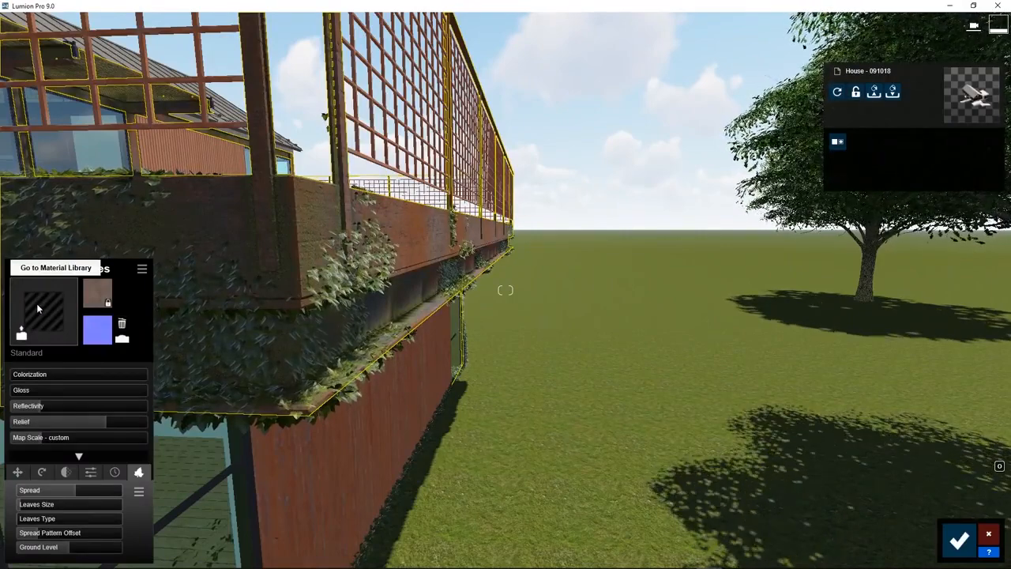
click(36, 304)
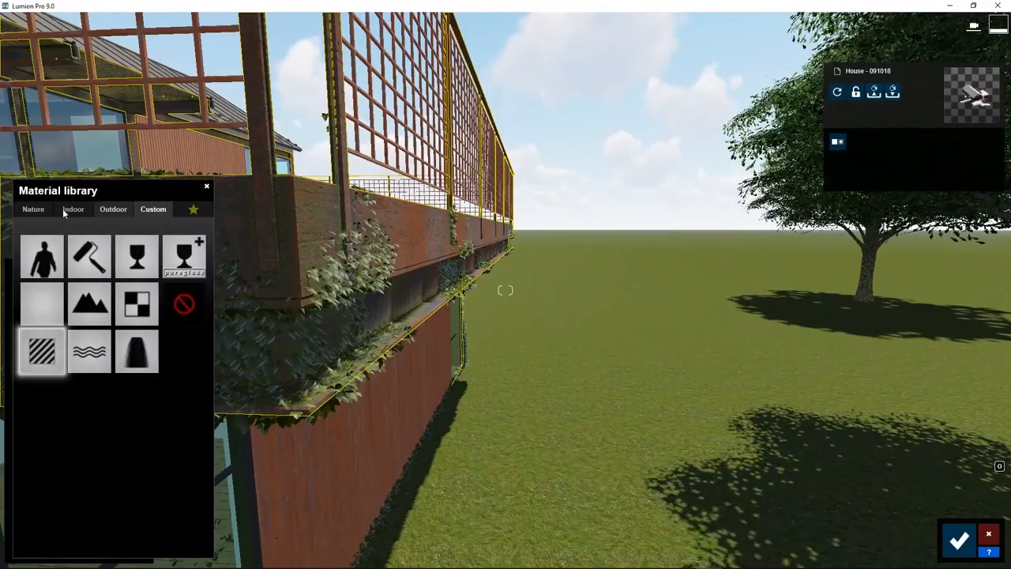
click(33, 210)
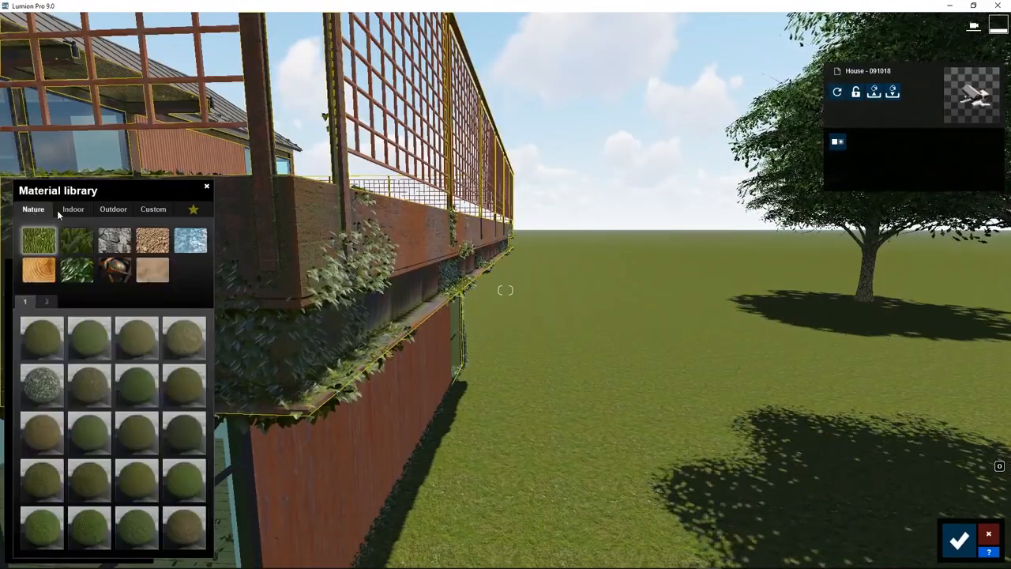
click(71, 212)
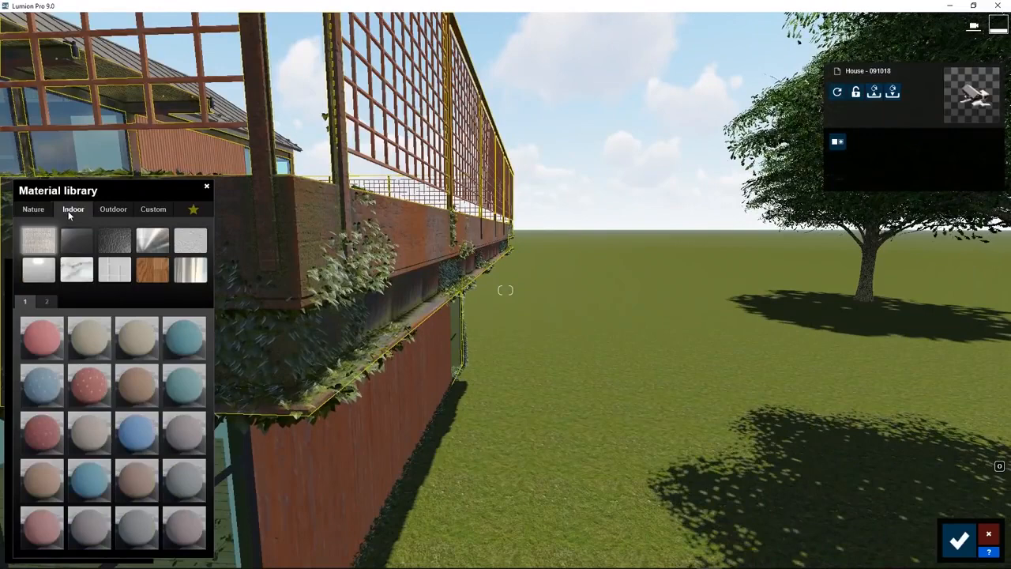
click(111, 210)
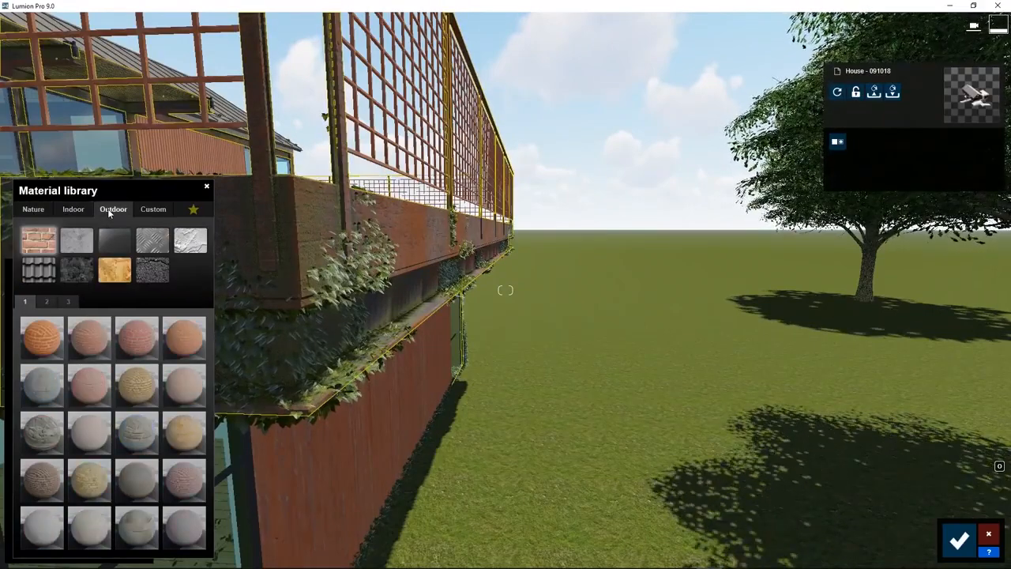
click(148, 209)
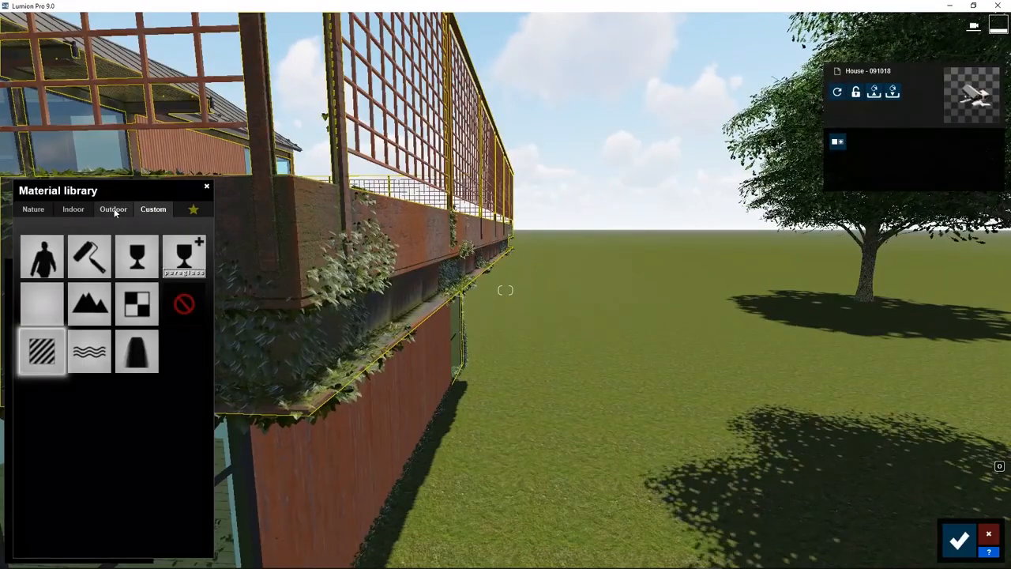
click(114, 210)
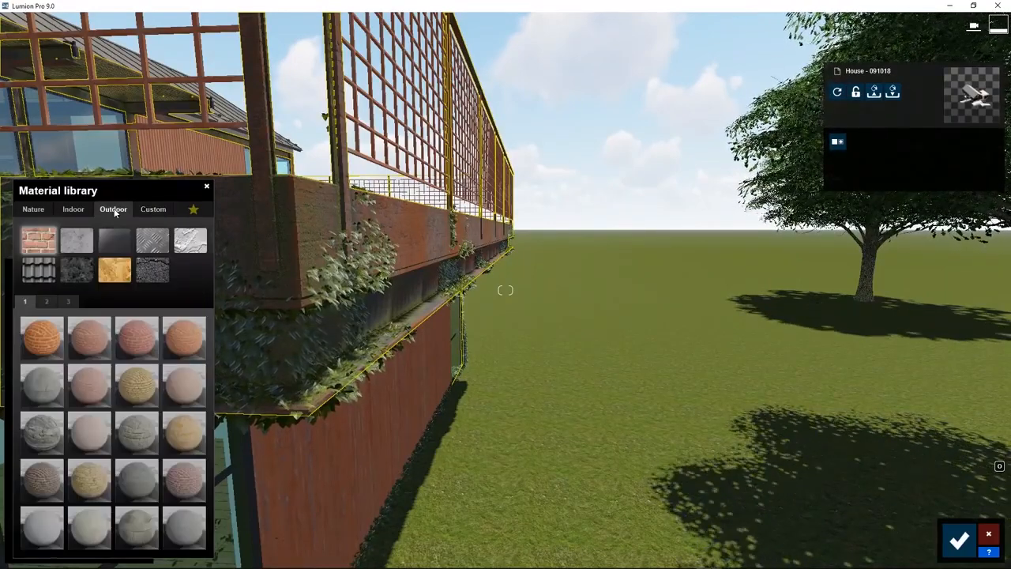
click(151, 246)
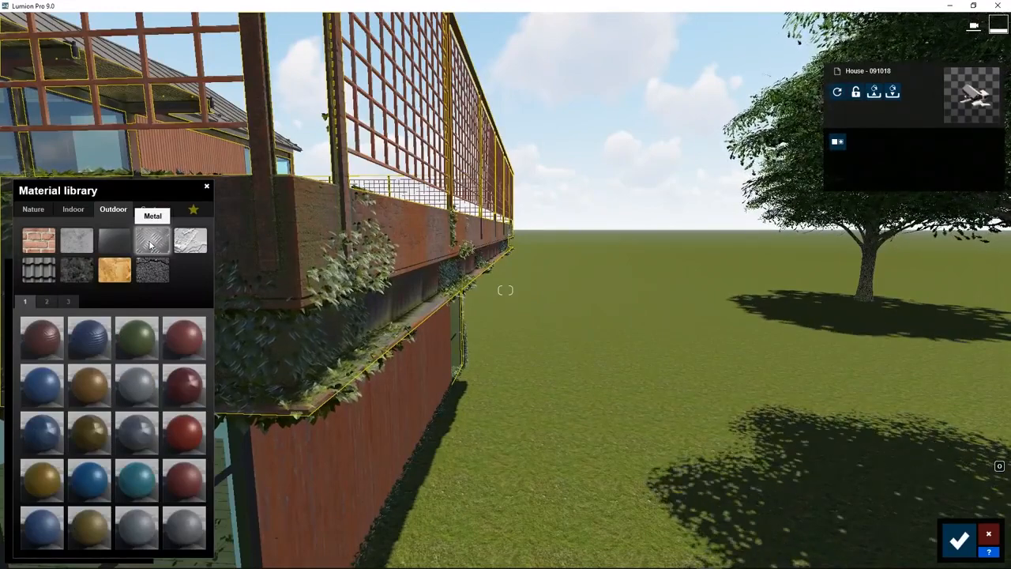
click(47, 304)
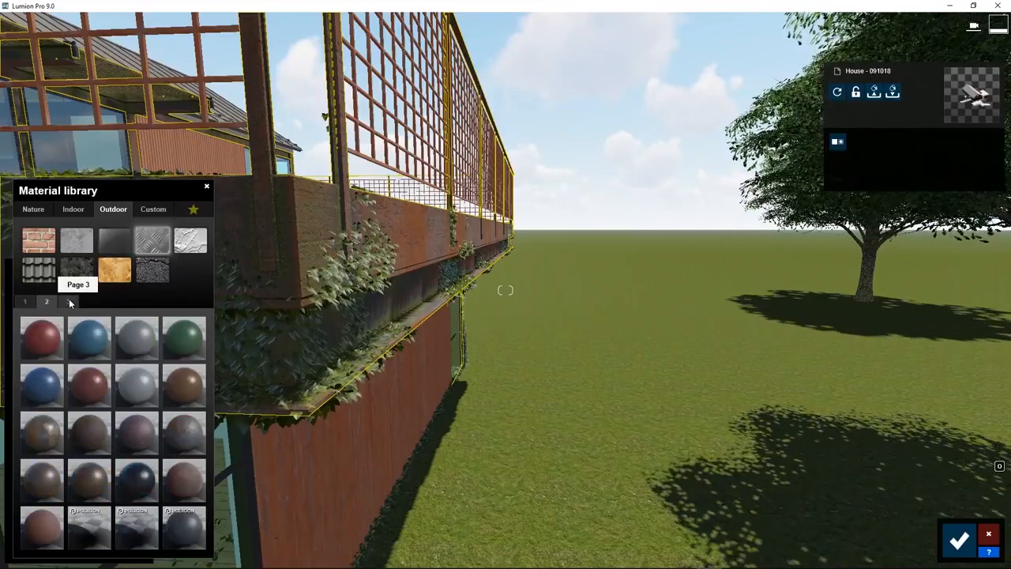
click(69, 300)
click(46, 480)
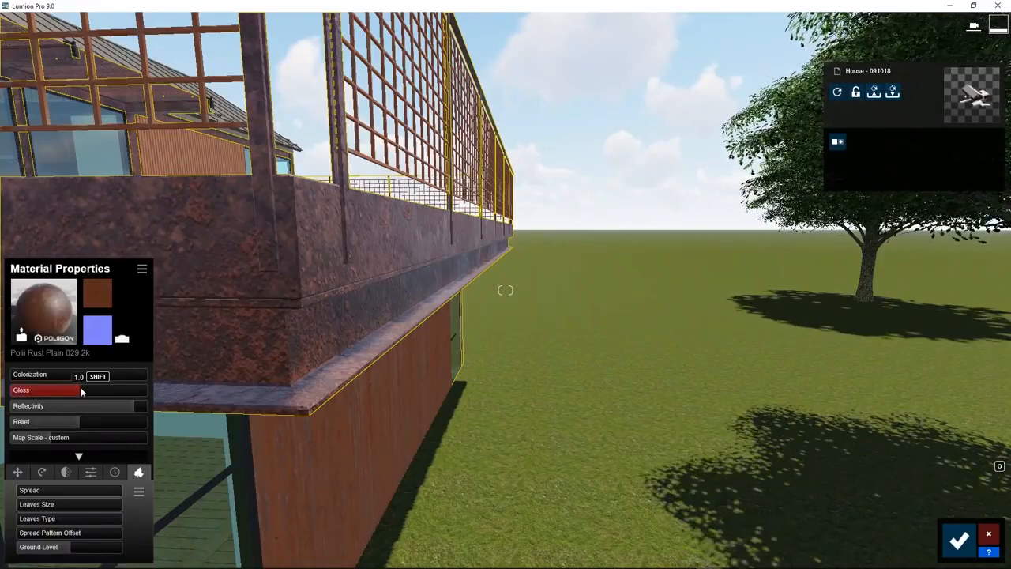
Lower the rust material's gloss to almost nothing, reduce its reflectivity and strengthen its relief
drag(83, 384, 78, 388)
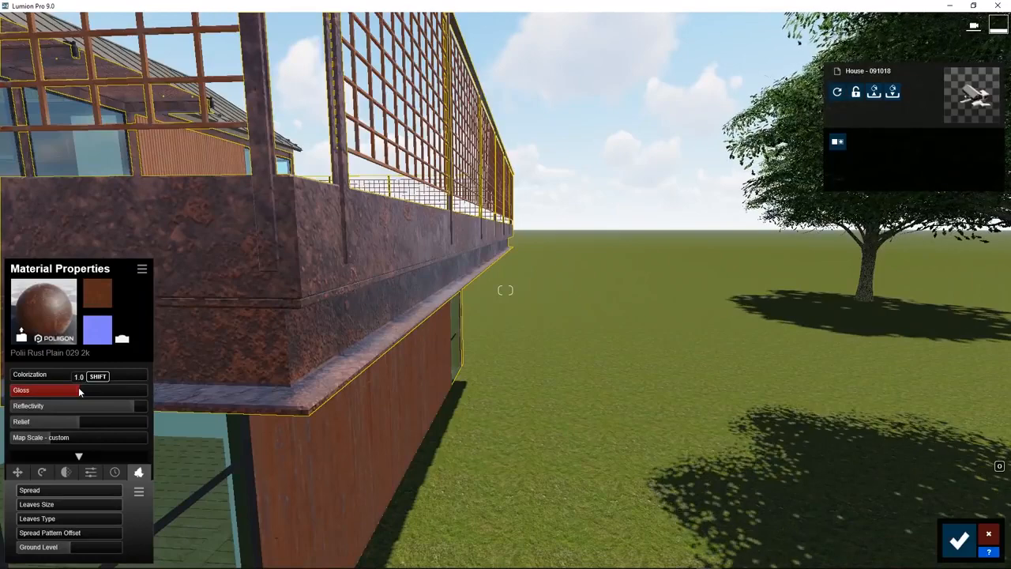
drag(78, 388, 27, 387)
drag(133, 407, 105, 423)
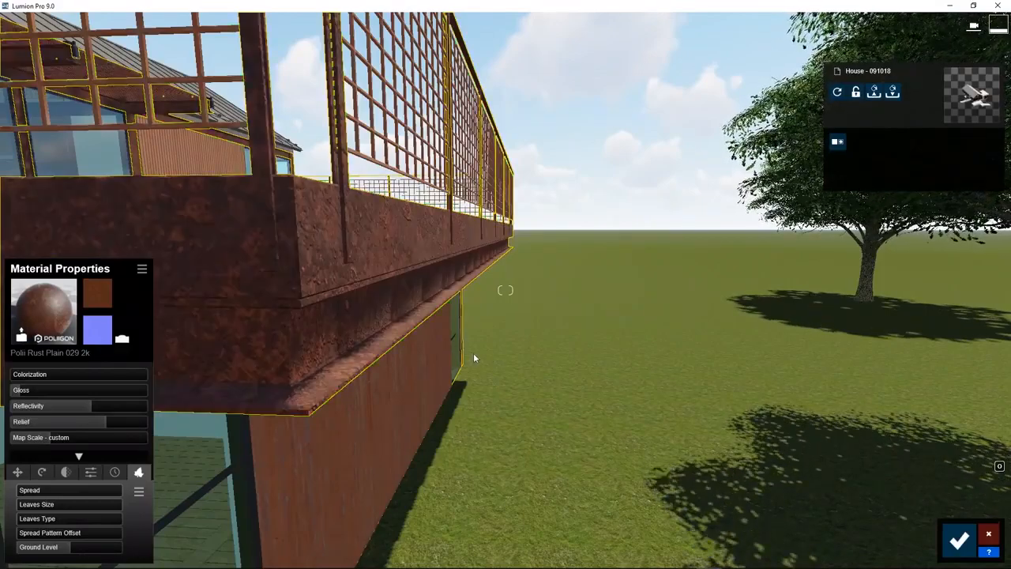
Examine how the rust material looks on the beams around the house, both close up and from a distance
right_drag(647, 371, 379, 395)
right_drag(648, 371, 645, 397)
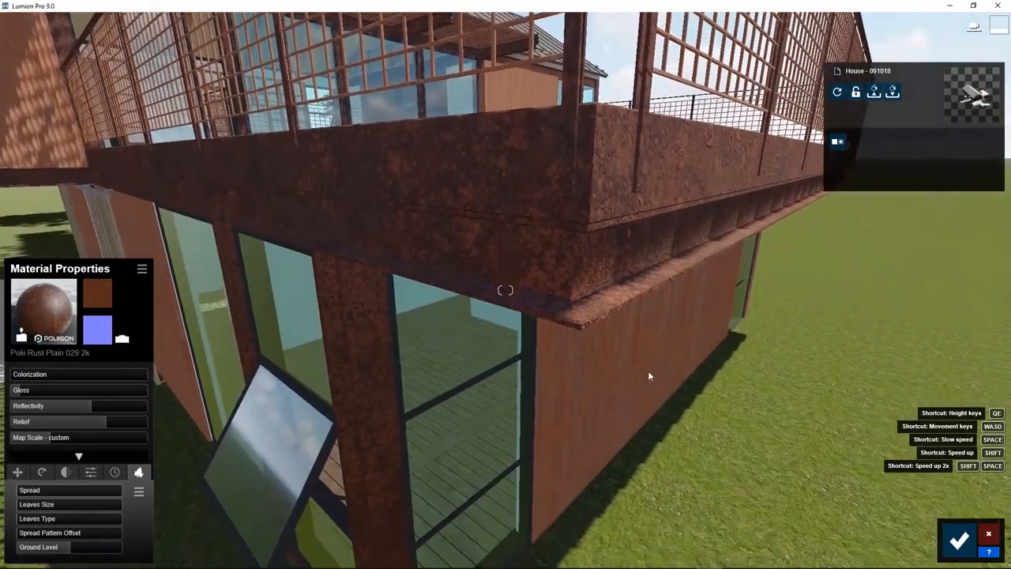
scroll(650, 376, down, 5)
scroll(649, 376, up, 5)
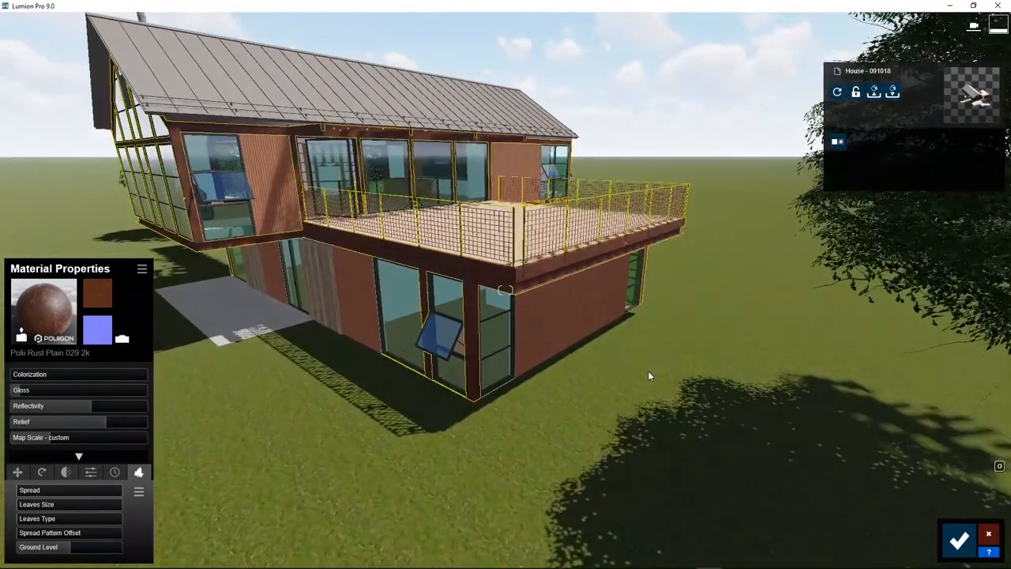
scroll(648, 372, up, 3)
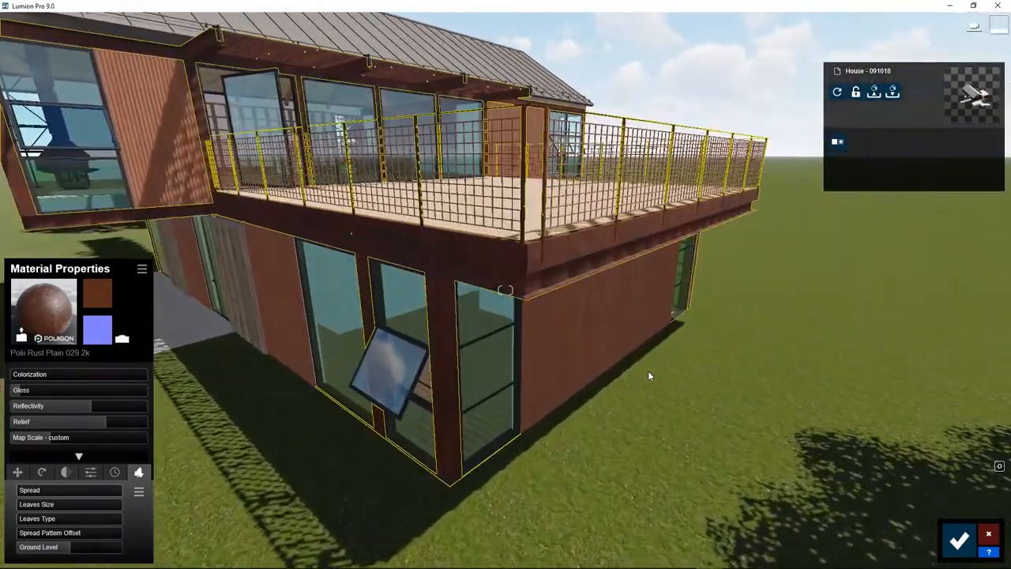
right_drag(649, 371, 489, 340)
key(w)
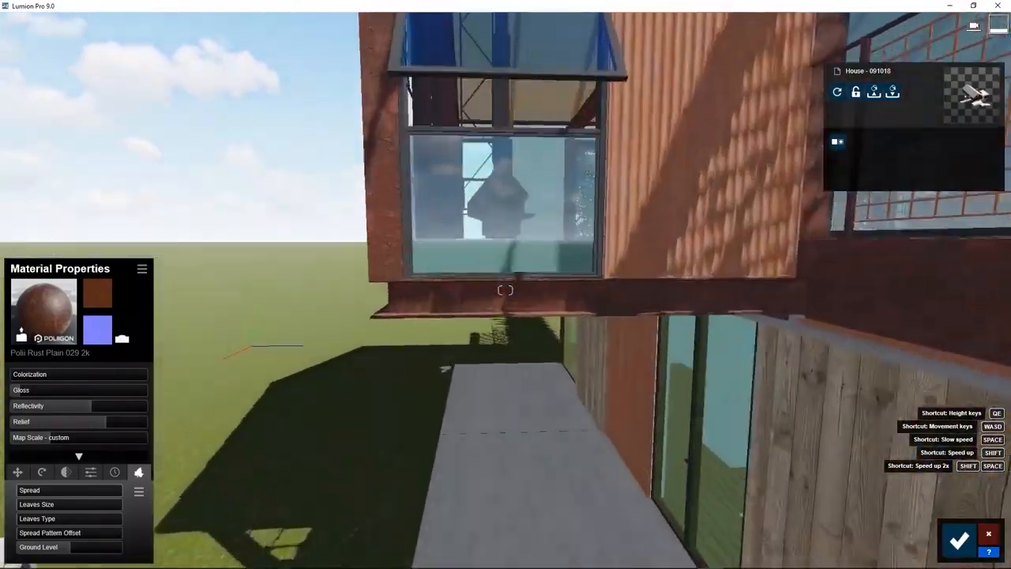
key(s)
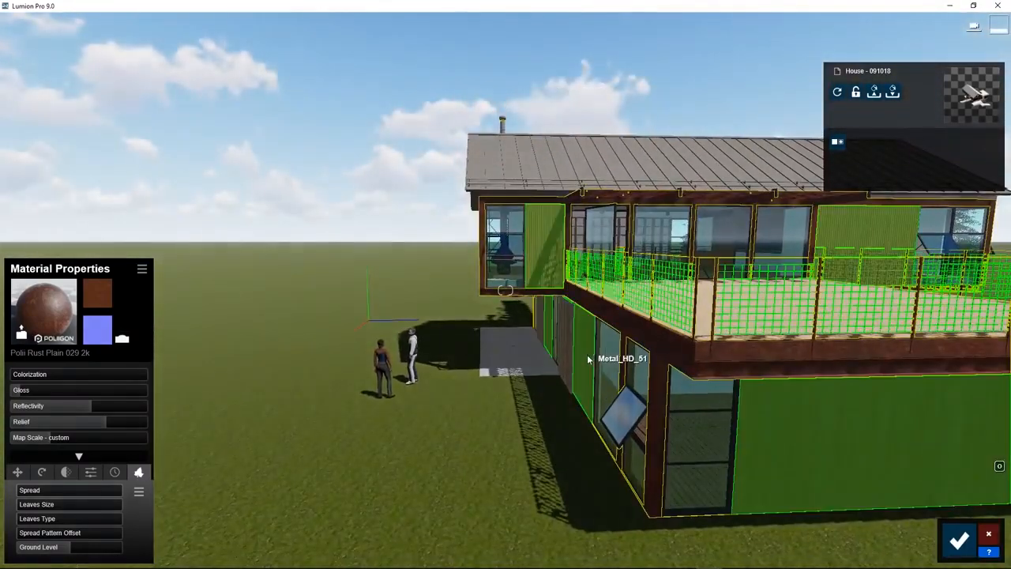
right_drag(588, 356, 720, 359)
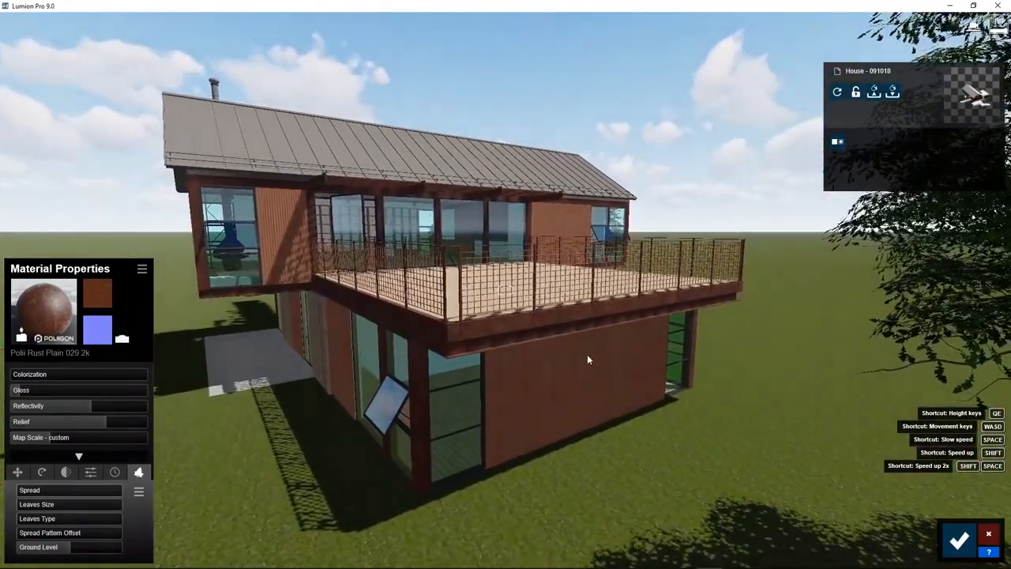
key(a)
right_drag(589, 358, 695, 365)
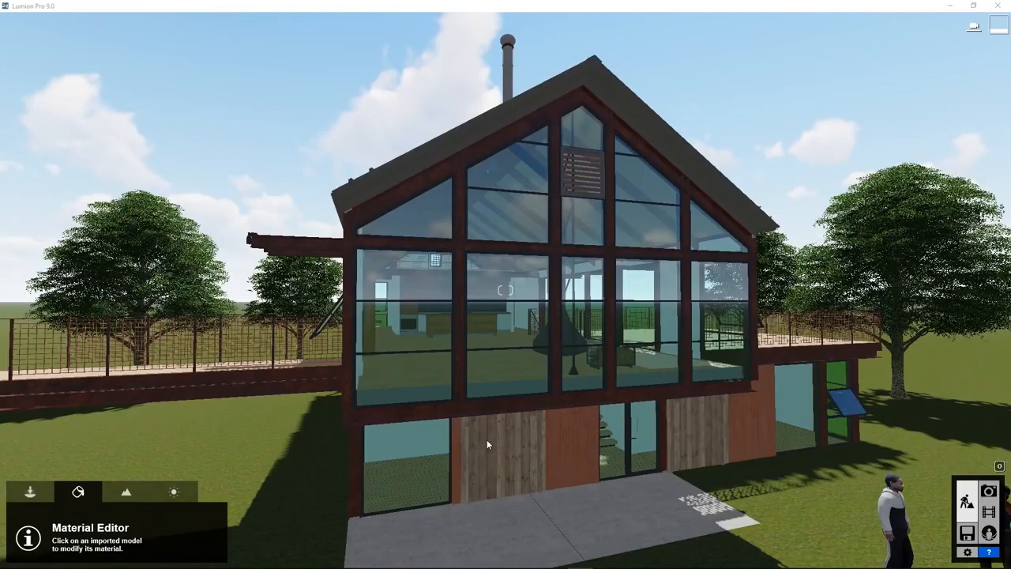
Replace the house's window glass with Interior Glass 001 and adjust the brightness of its tint
click(505, 280)
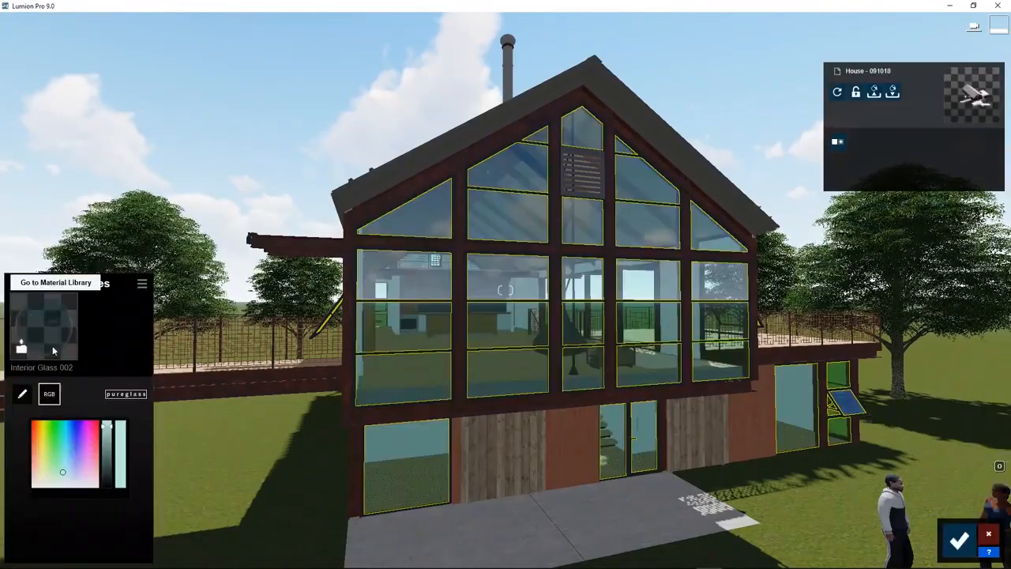
click(22, 393)
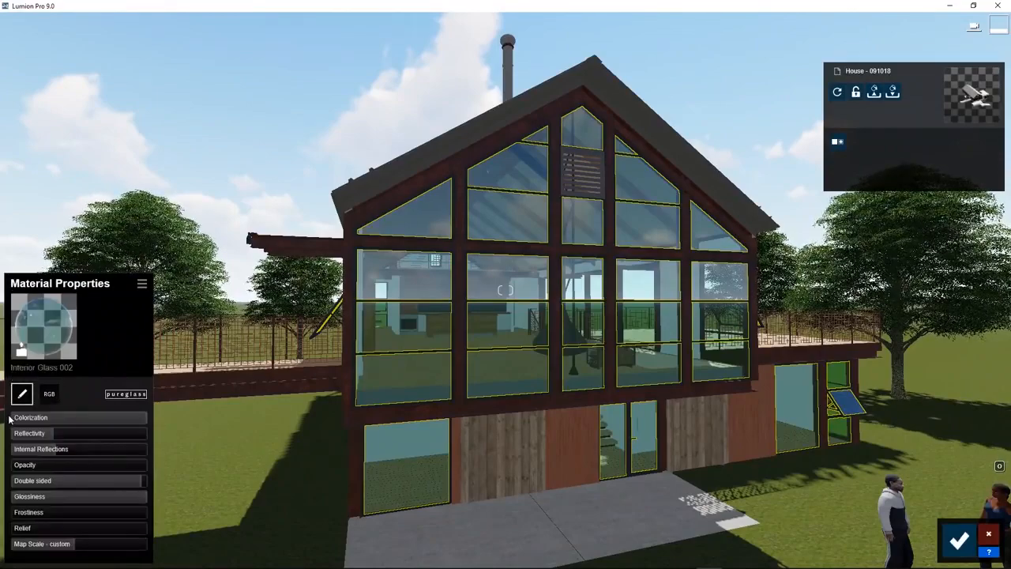
mouse_move(60, 428)
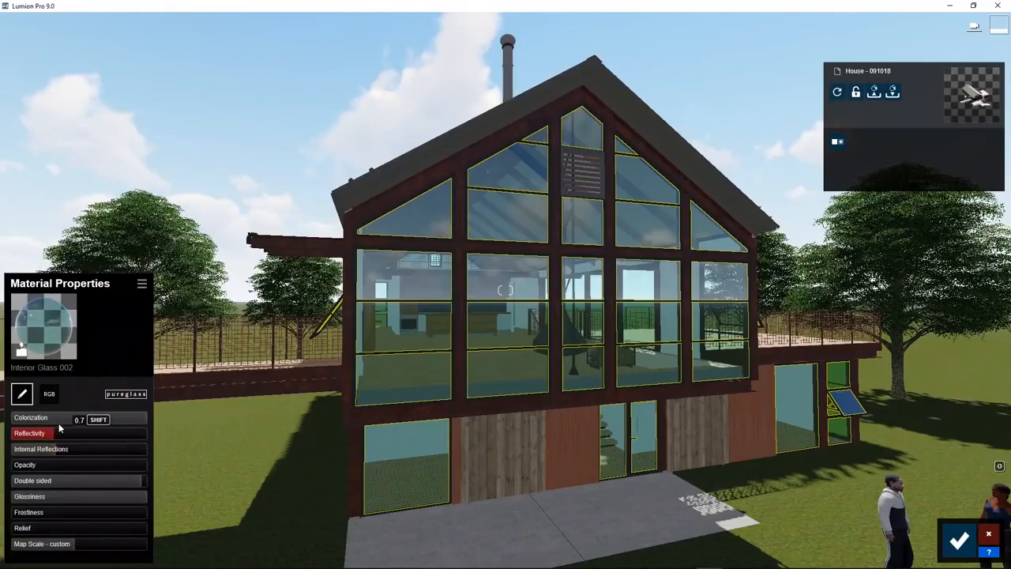
click(34, 327)
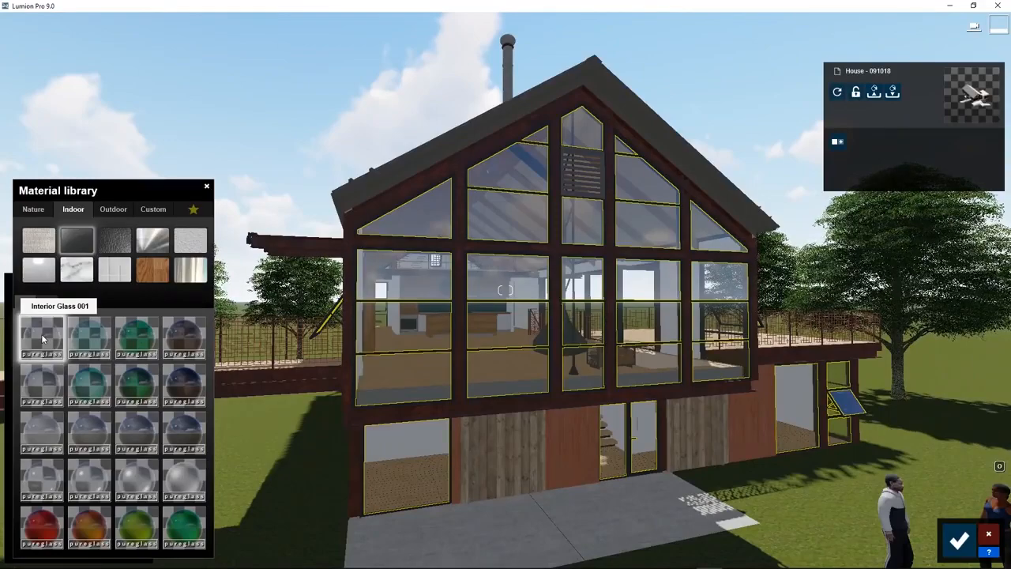
click(43, 338)
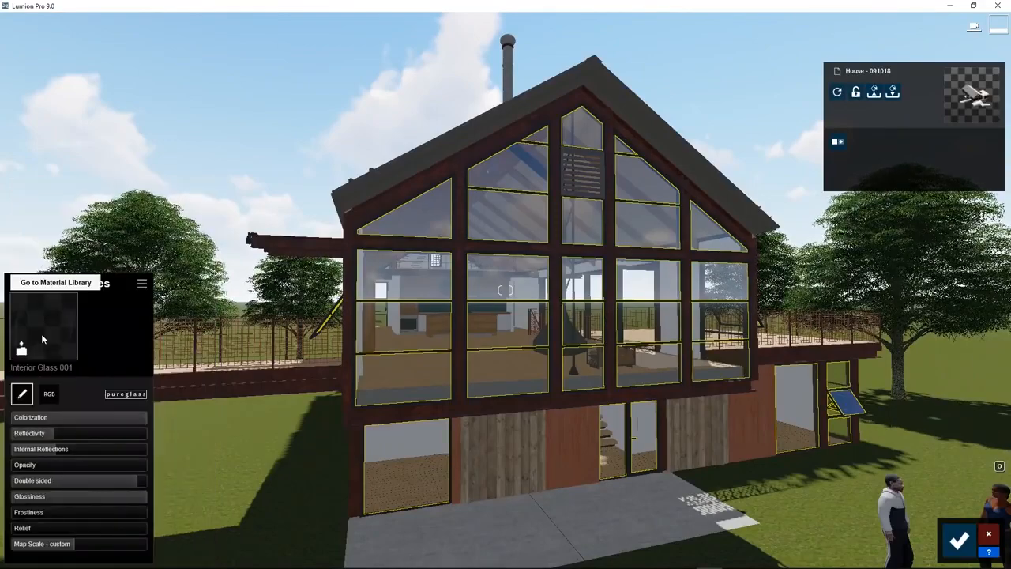
click(49, 394)
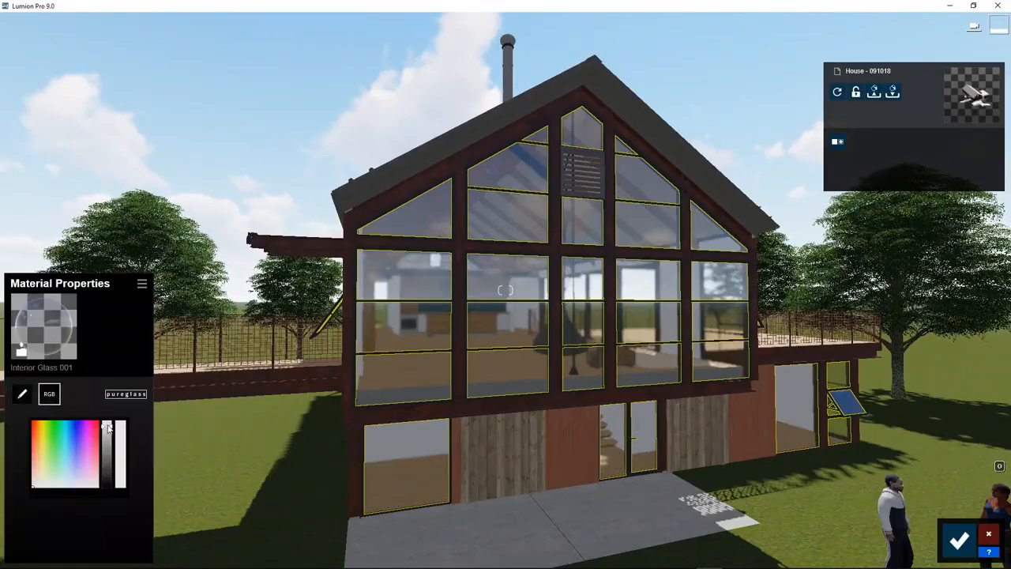
mouse_move(107, 427)
mouse_down()
mouse_move(110, 455)
mouse_move(115, 433)
mouse_up()
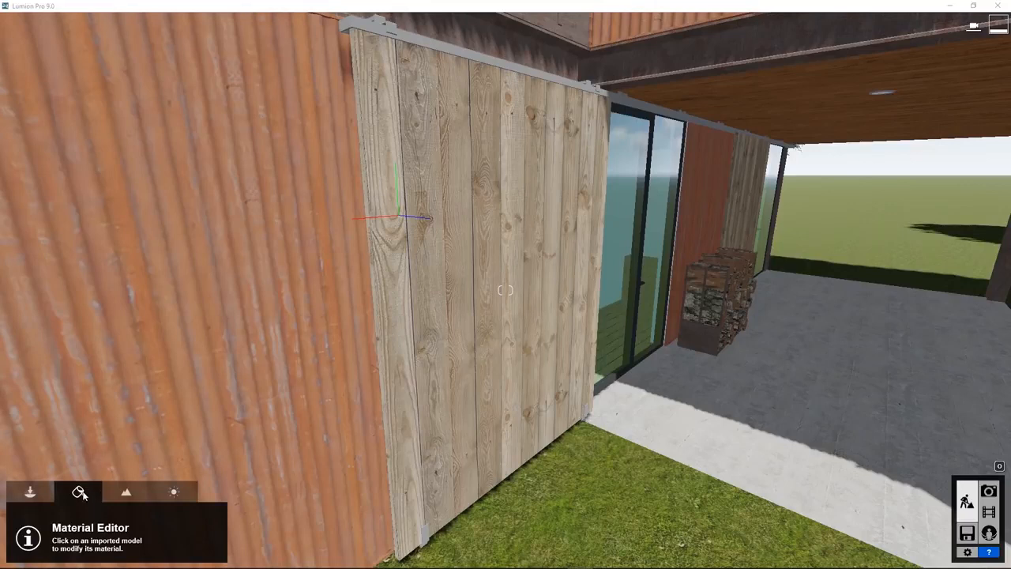
Apply Bricks 001 1024 from the outdoor brick materials to the wooden plank panel and load brick_damaged_0035_01.jpg as its color map
click(435, 369)
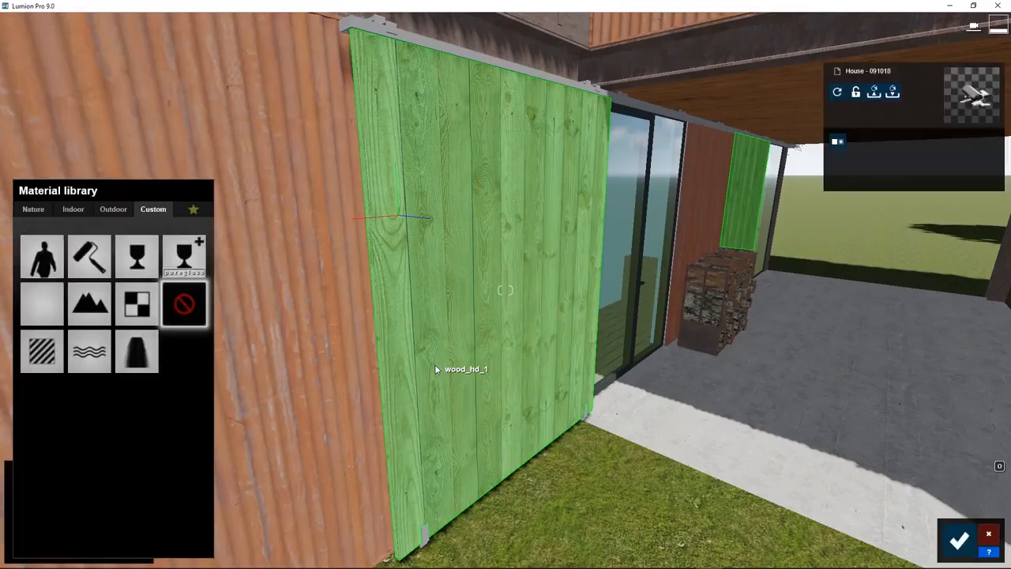
click(113, 210)
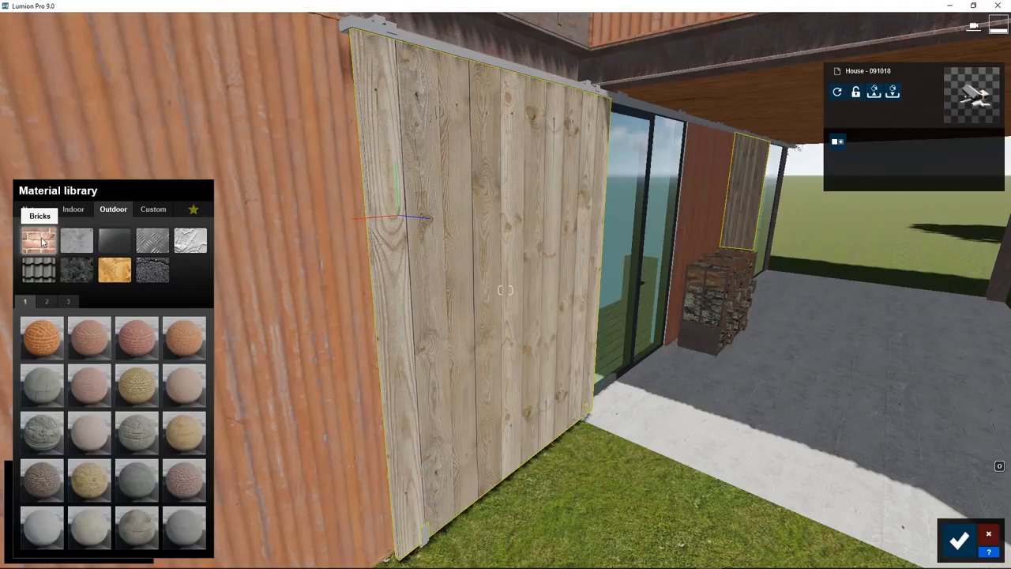
click(36, 340)
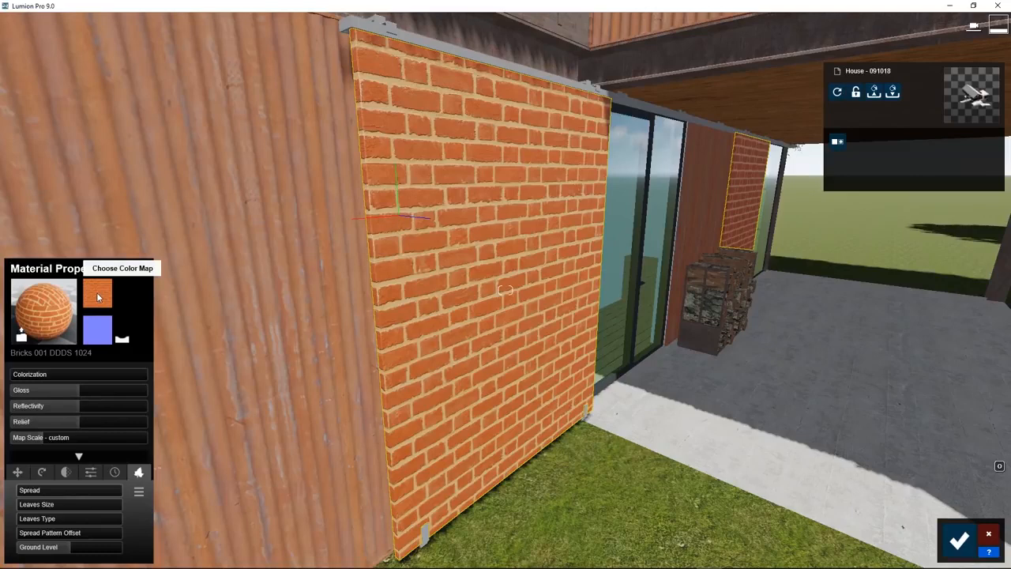
click(98, 297)
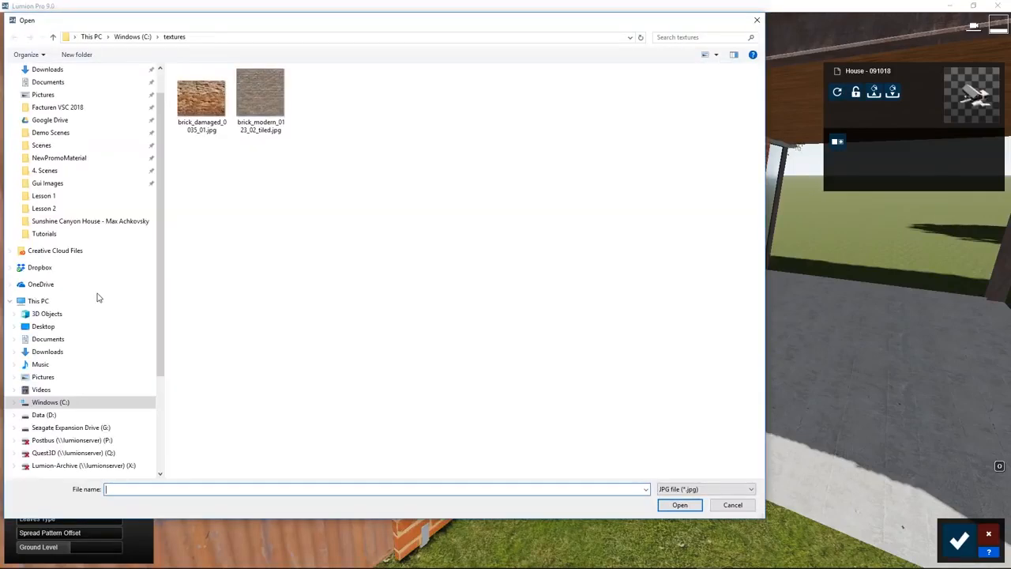
click(200, 112)
click(665, 506)
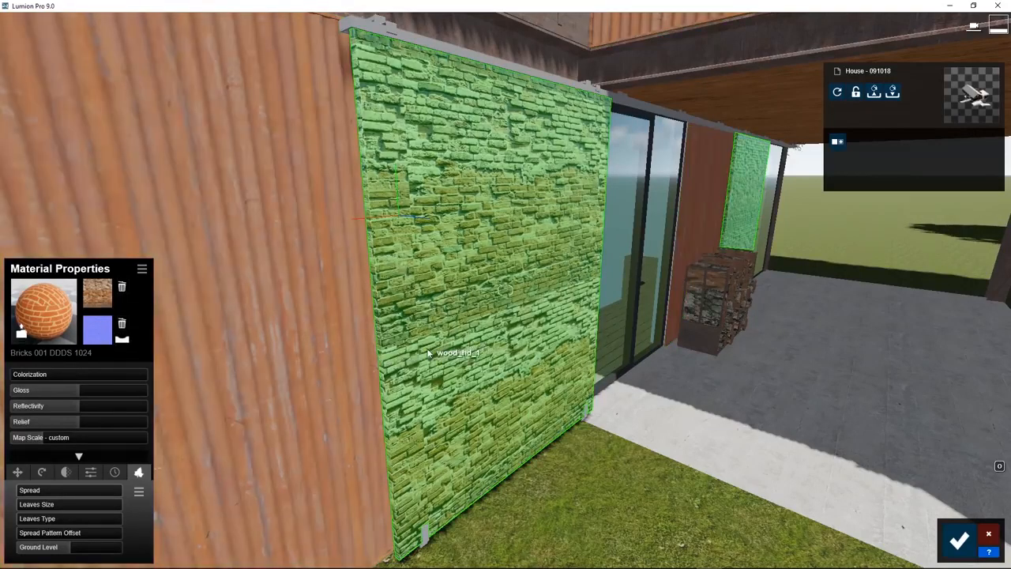
Lower the brick material's gloss to zero and raise its relief to the maximum
scroll(443, 346, up, 5)
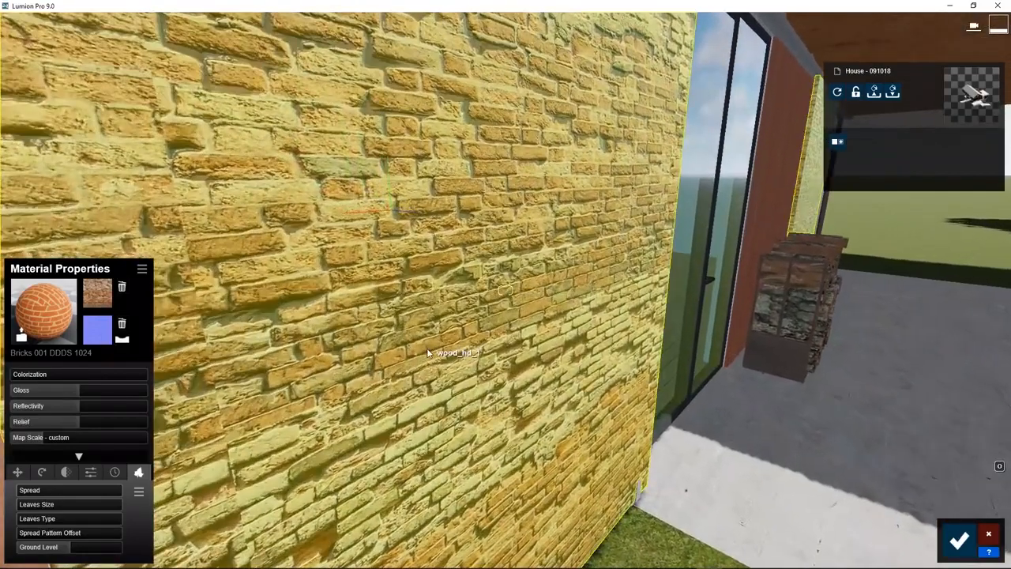
middle_drag(402, 350, 228, 351)
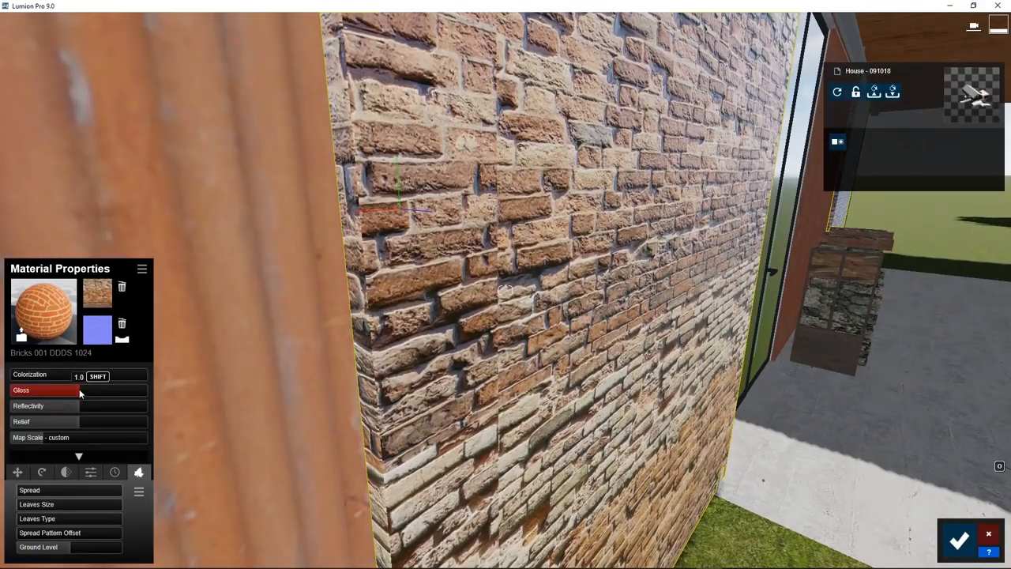
drag(79, 389, 0, 392)
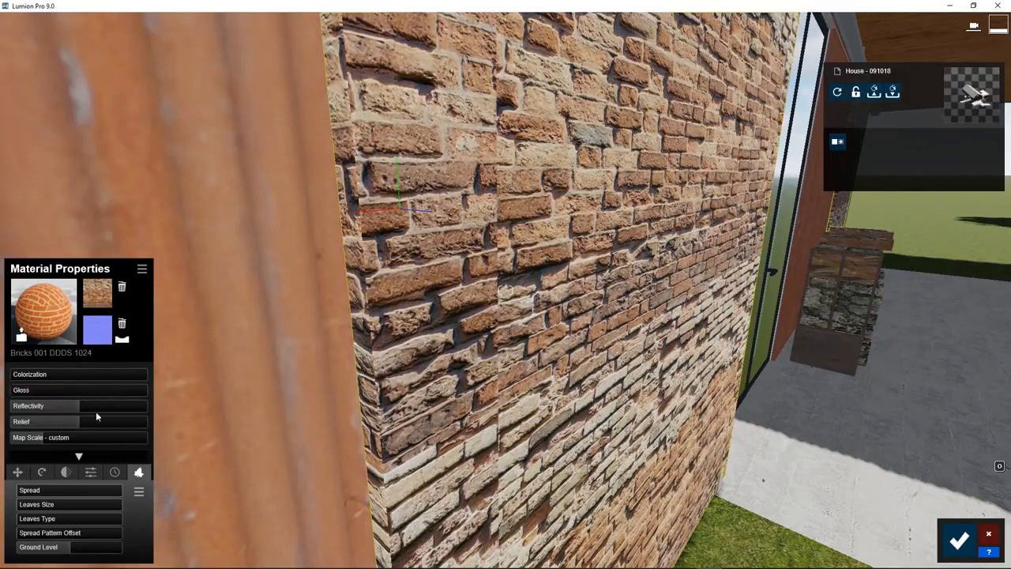
drag(83, 426, 111, 428)
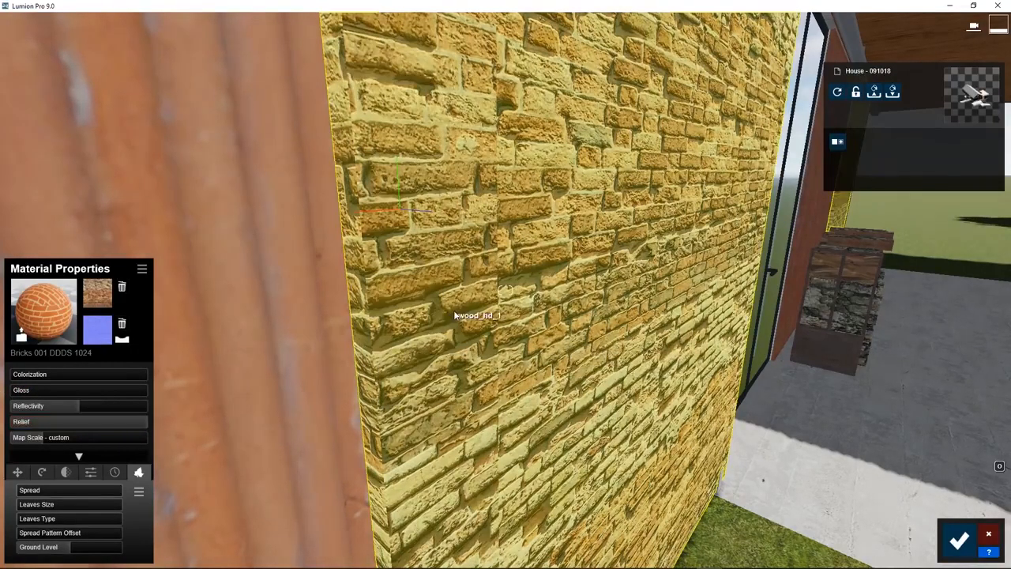
right_drag(484, 315, 504, 291)
right_drag(451, 355, 449, 359)
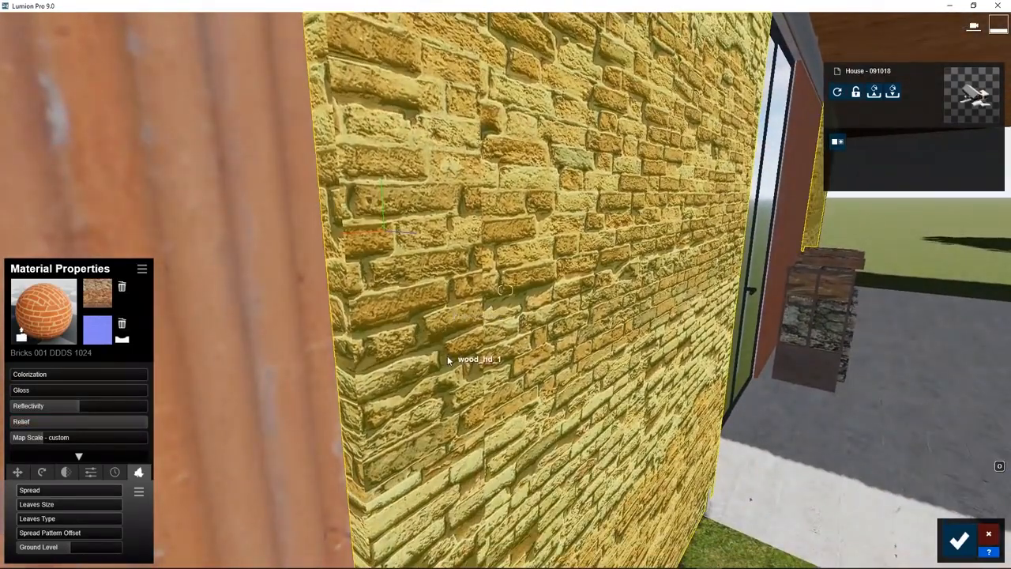
scroll(449, 359, down, 3)
Save the customized brick material to the textures folder under the file name brick
click(141, 269)
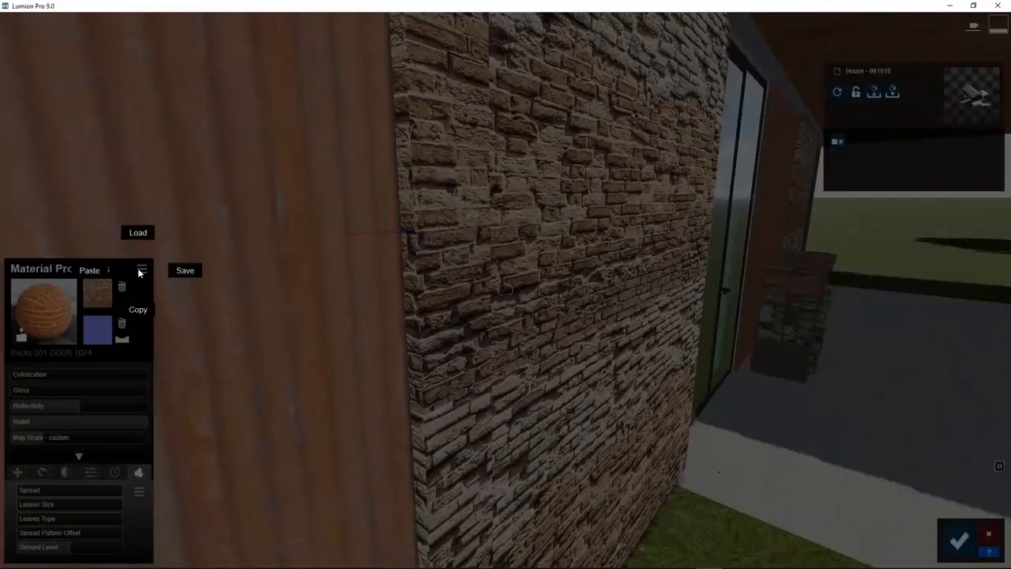
click(185, 271)
text(brick)
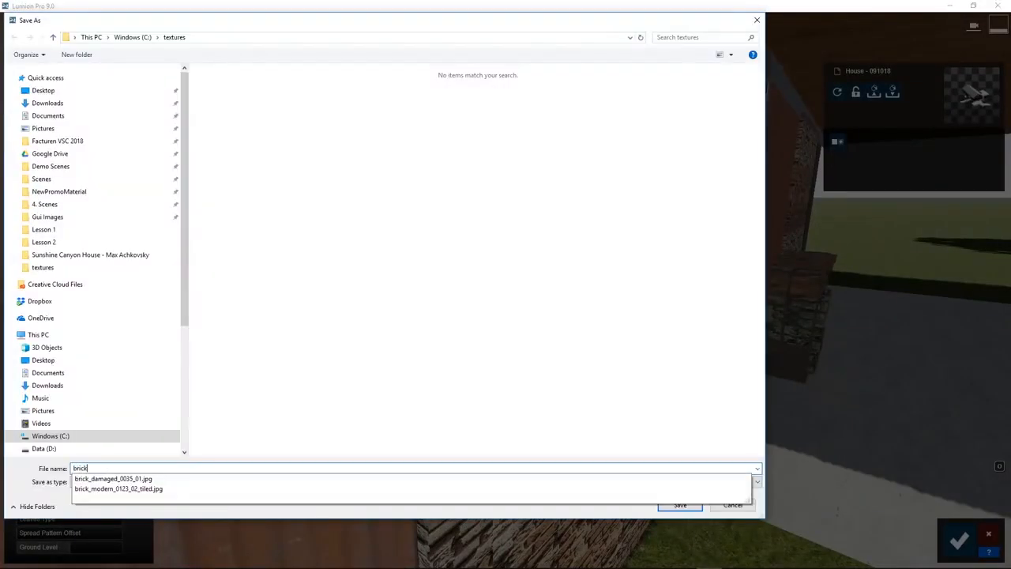
key(Return)
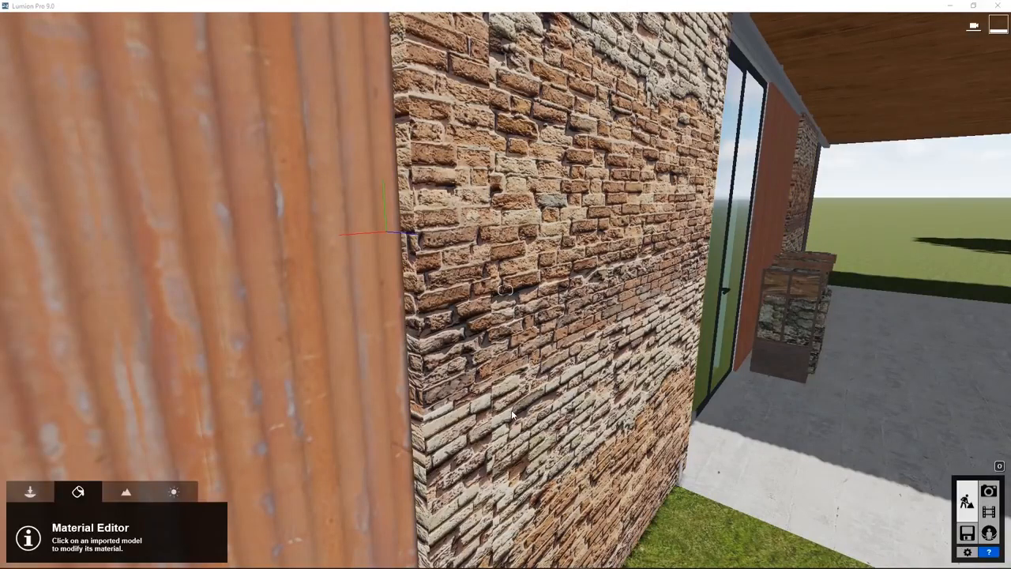
Restore the brick-covered panel to its Imported Material from the custom material types
click(516, 330)
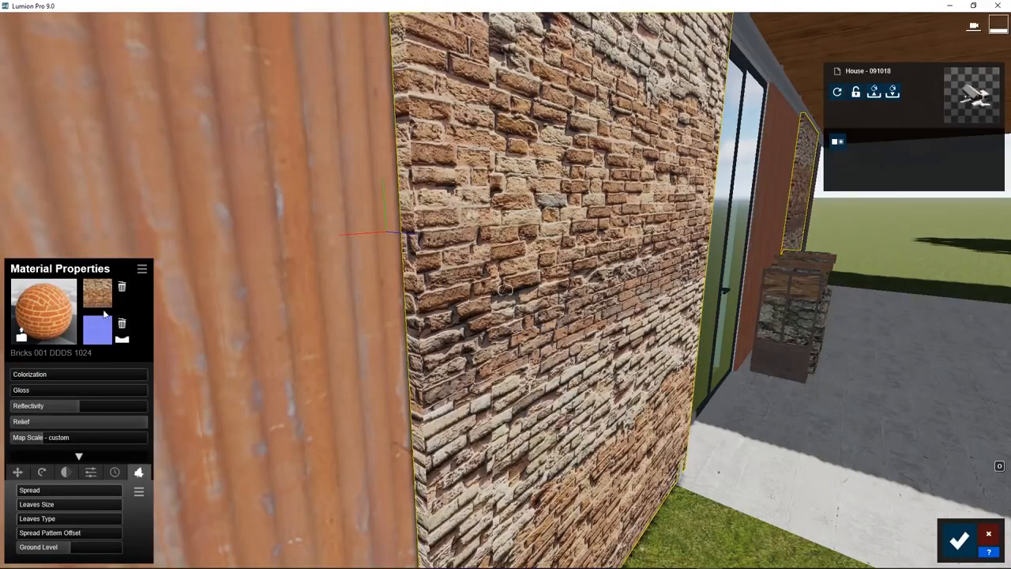
click(40, 309)
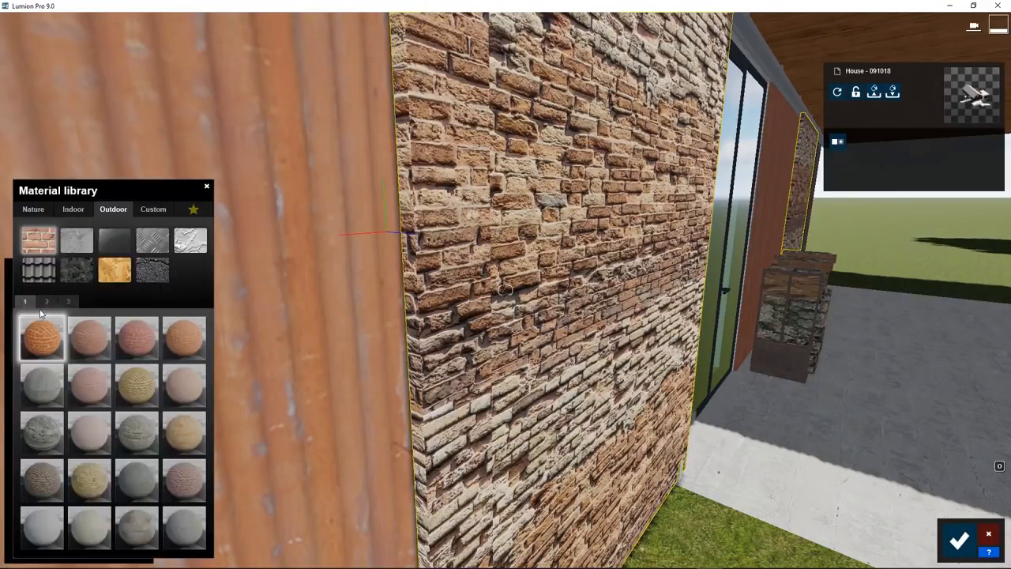
click(148, 210)
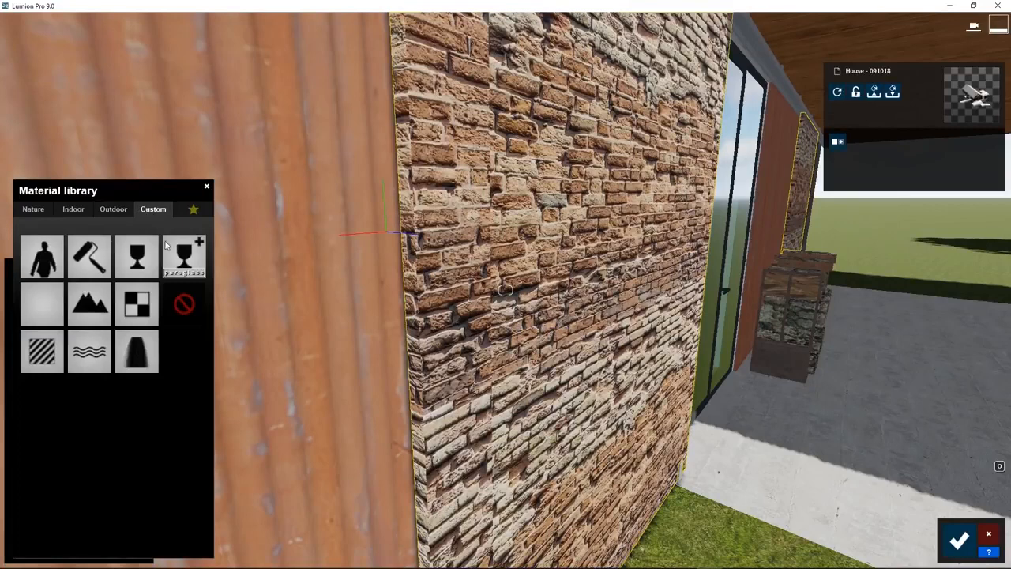
click(180, 301)
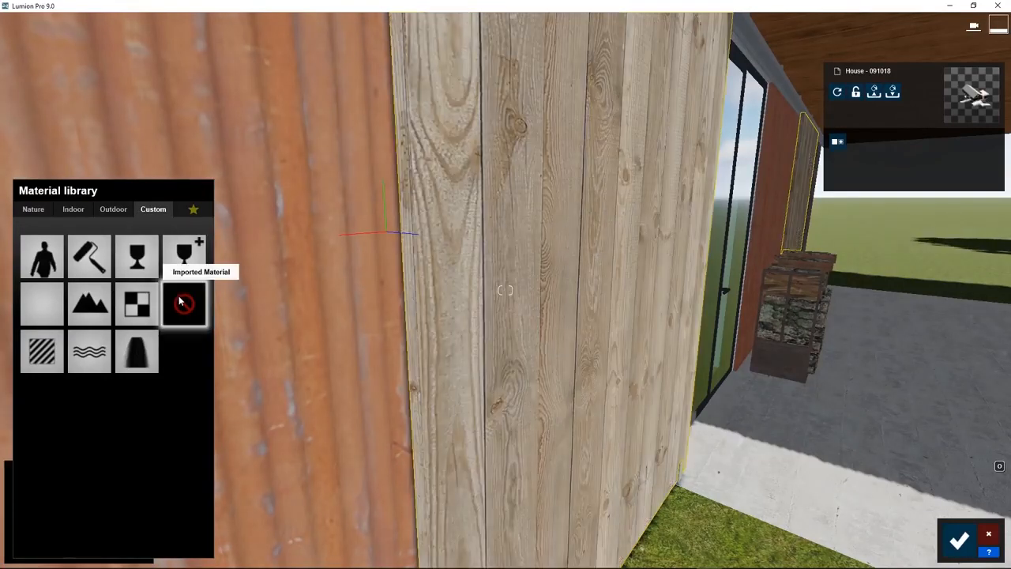